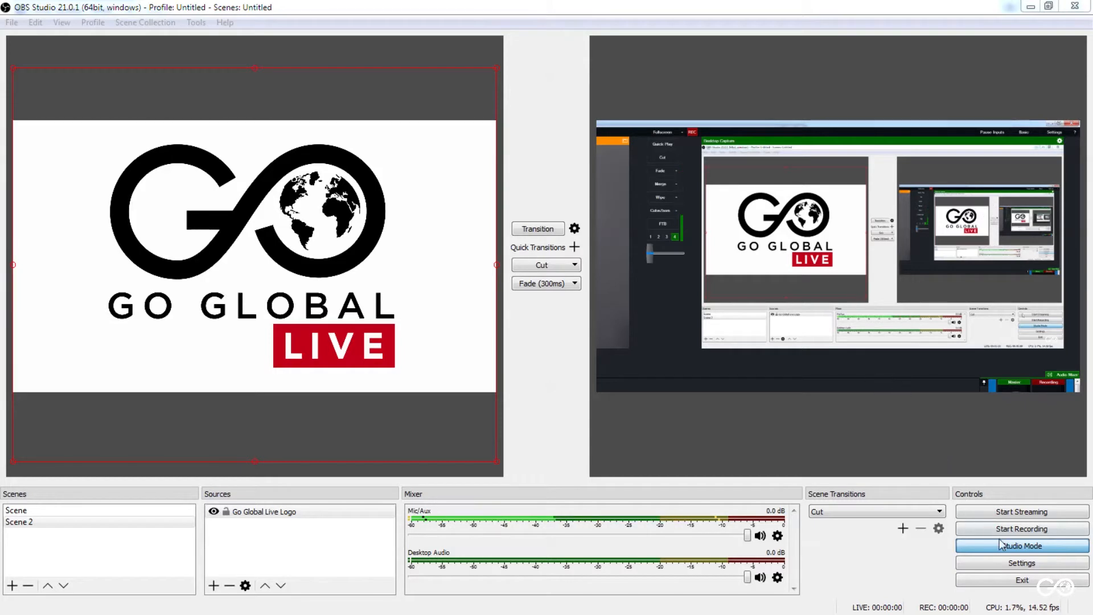
- Open the program settings, look over the general and streaming options, and bring up the output settings
click(1014, 564)
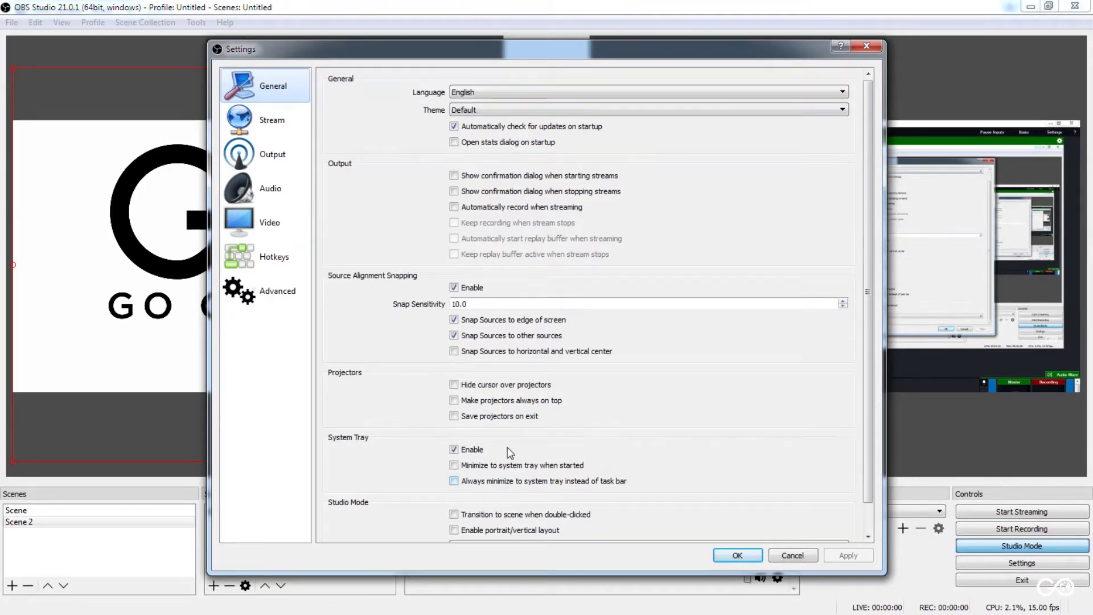
click(277, 128)
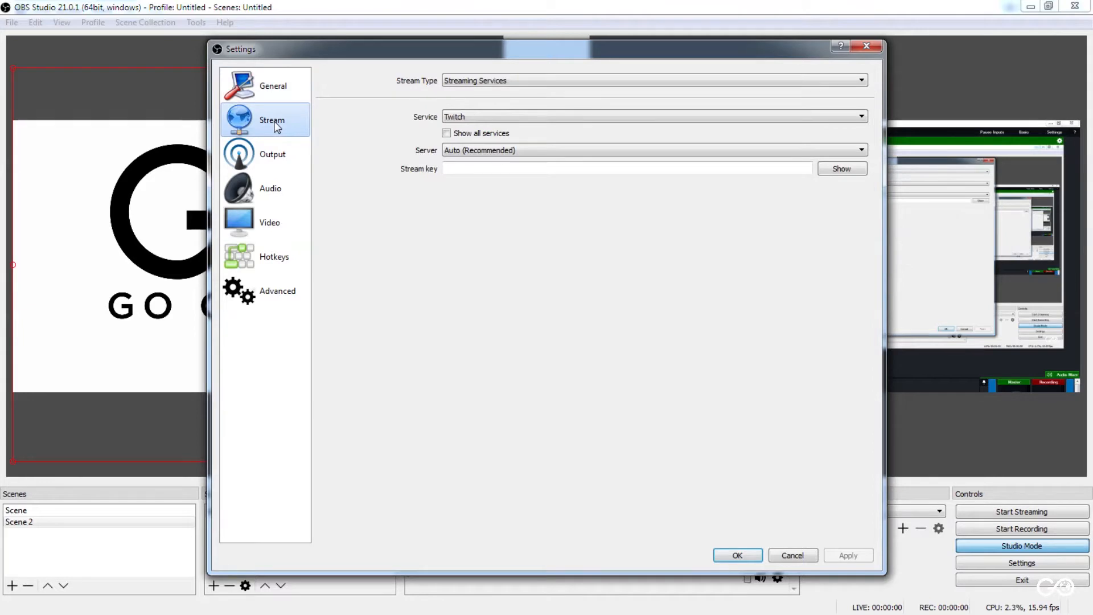
click(280, 167)
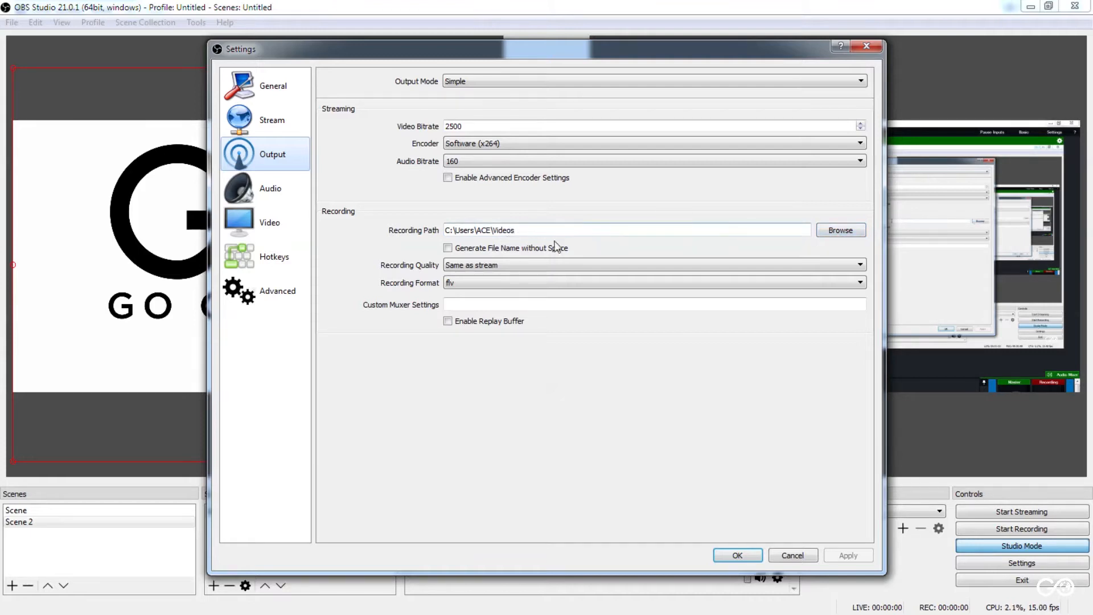
- Try mp4 as the recording format and restore flv
click(519, 283)
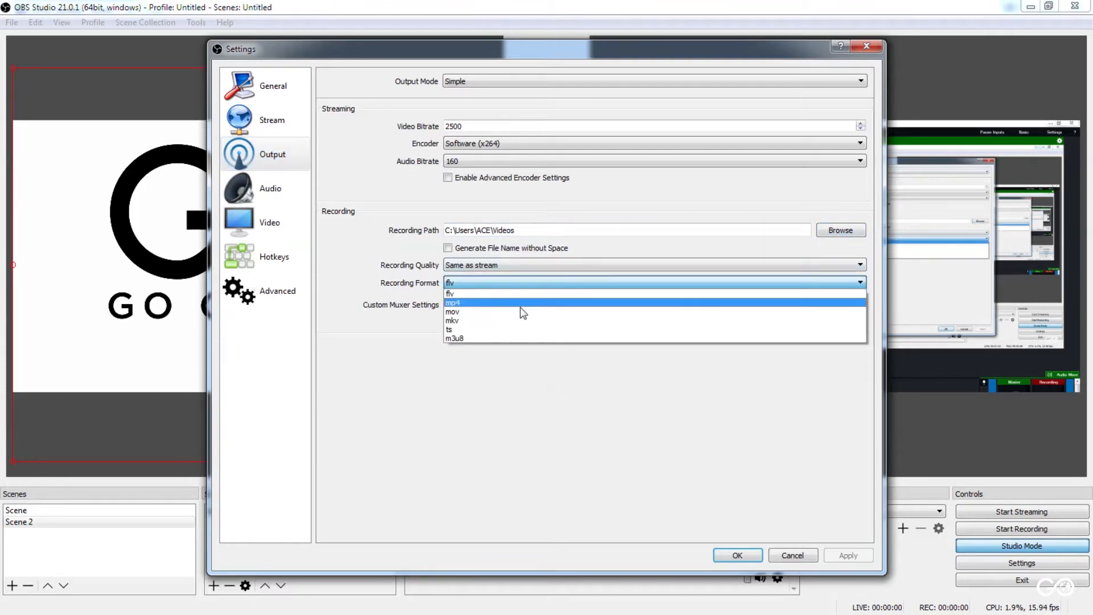
click(520, 302)
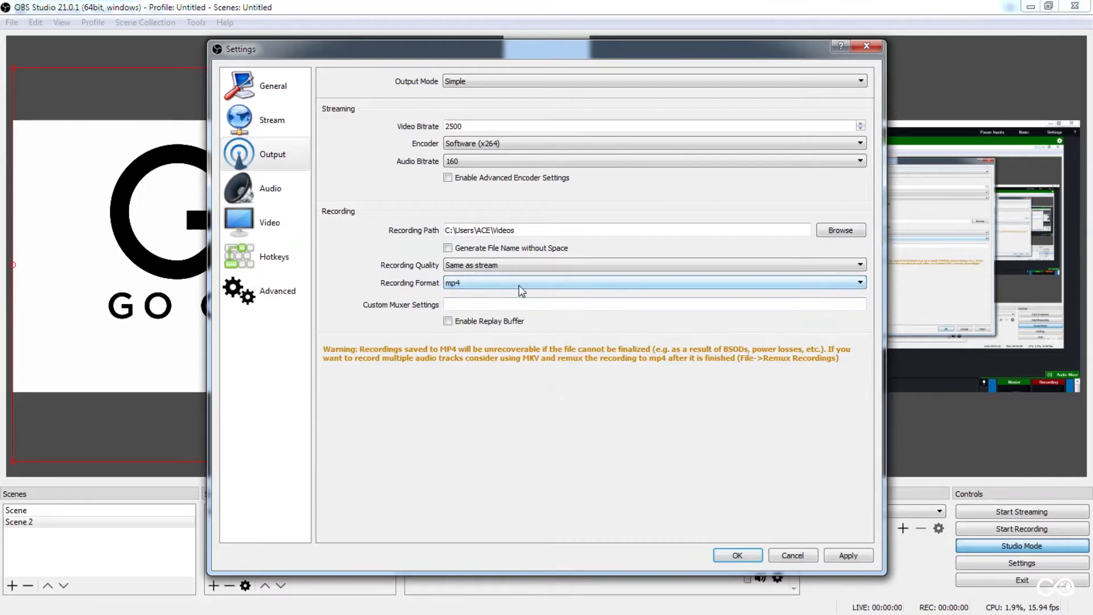
click(518, 285)
click(519, 294)
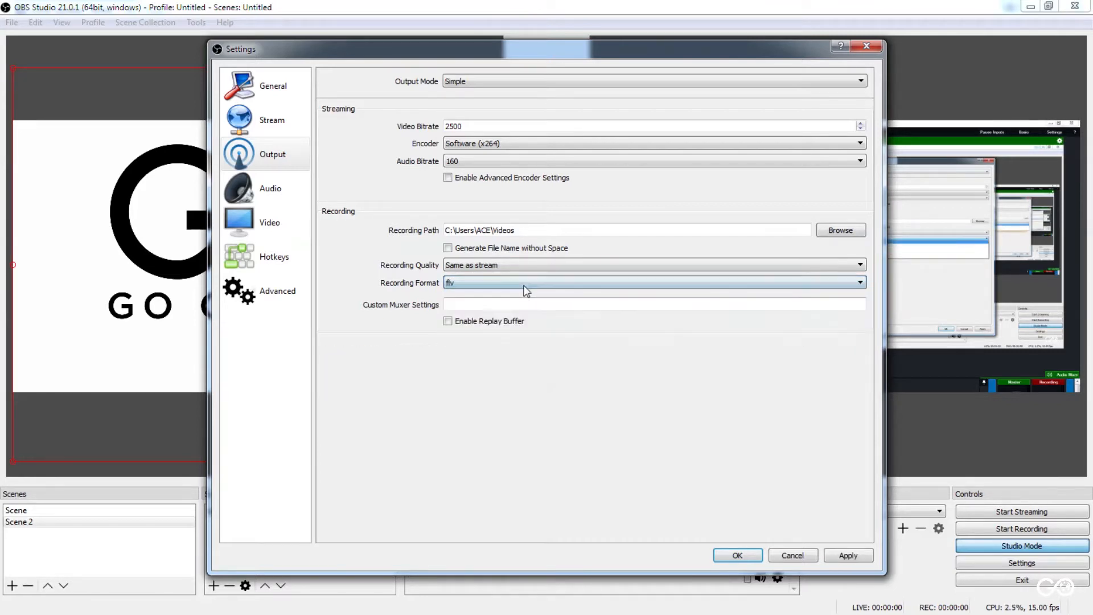
- Review the recording quality choices, the streaming video bitrate and the available output modes, keeping the Simple mode
click(511, 265)
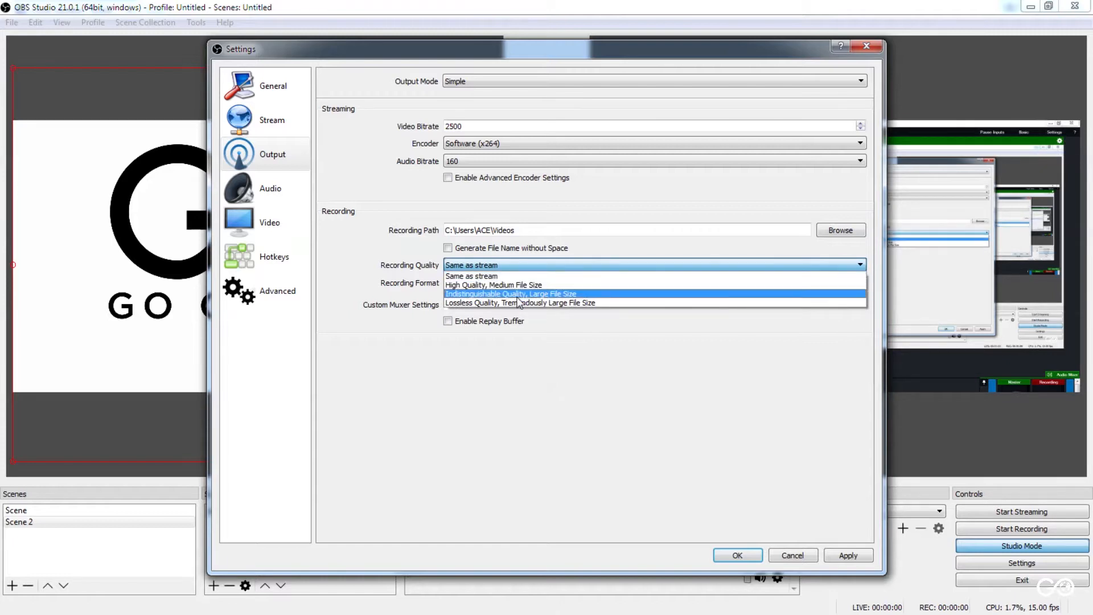
click(495, 265)
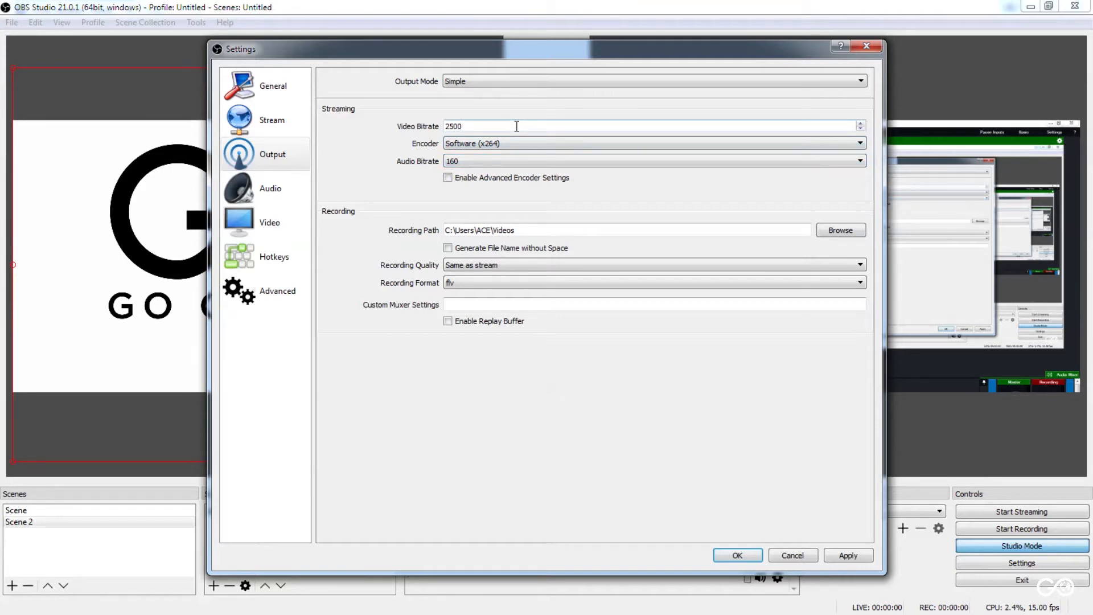
click(463, 127)
click(504, 81)
click(504, 82)
click(546, 83)
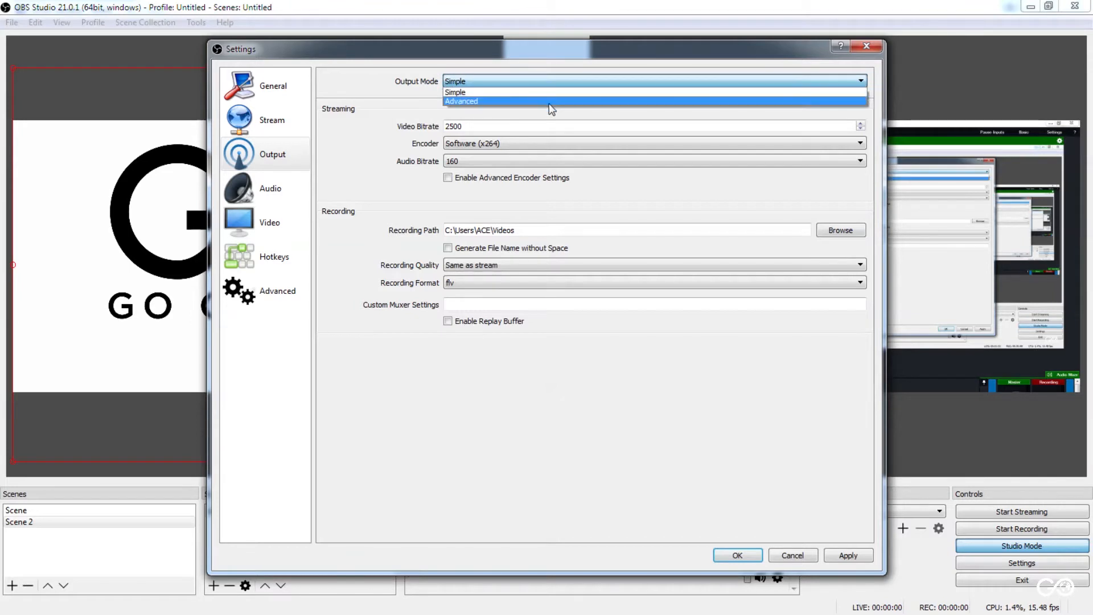
click(550, 92)
click(547, 83)
click(548, 92)
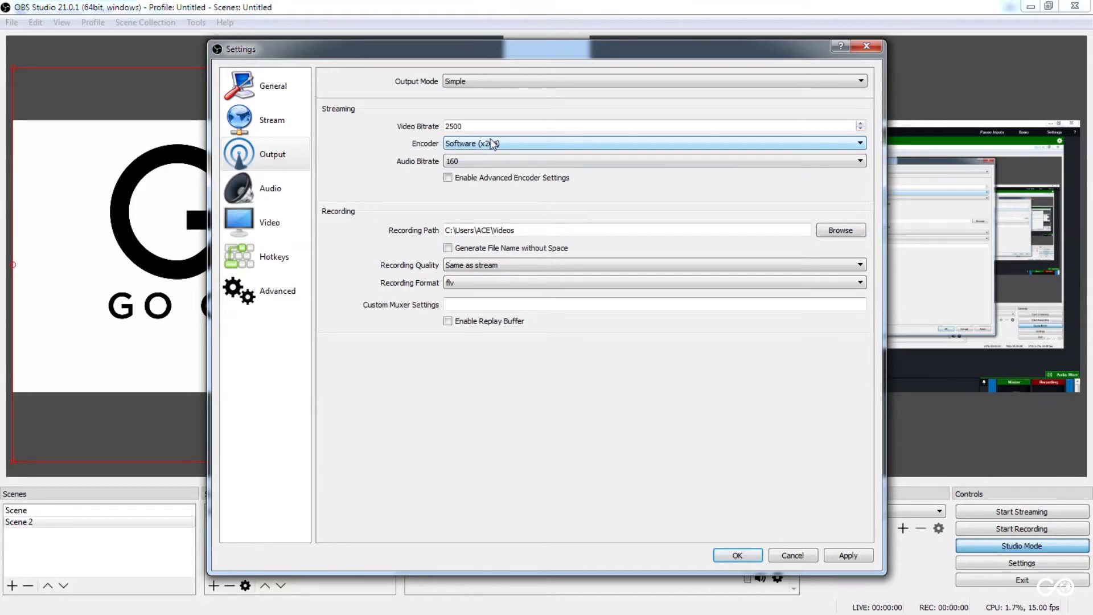
- Review the stream type choices and the list of supported streaming services in the stream settings
click(279, 121)
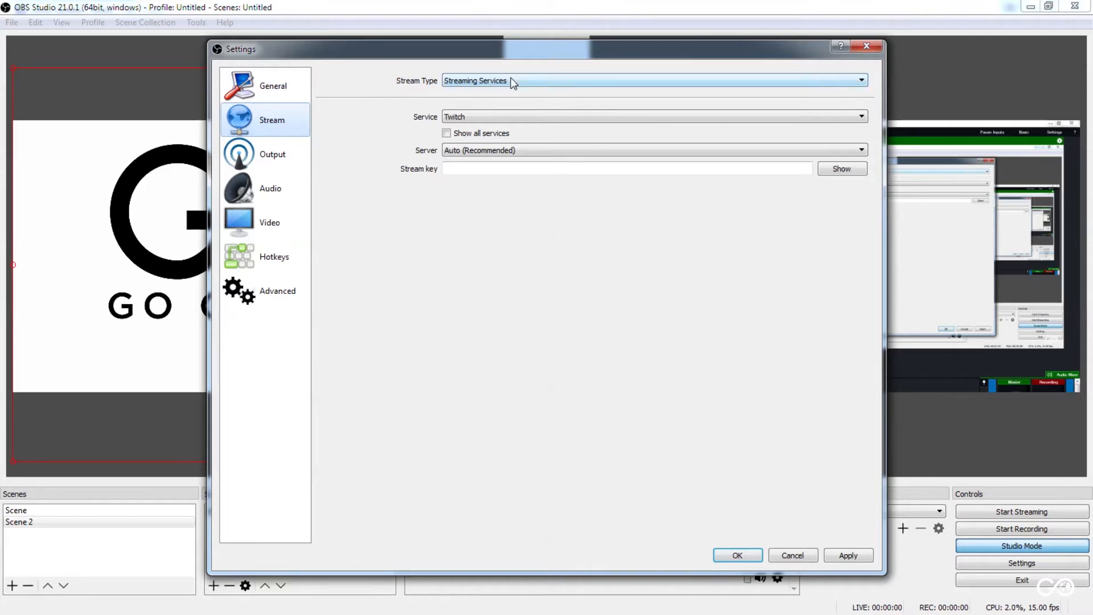
click(494, 81)
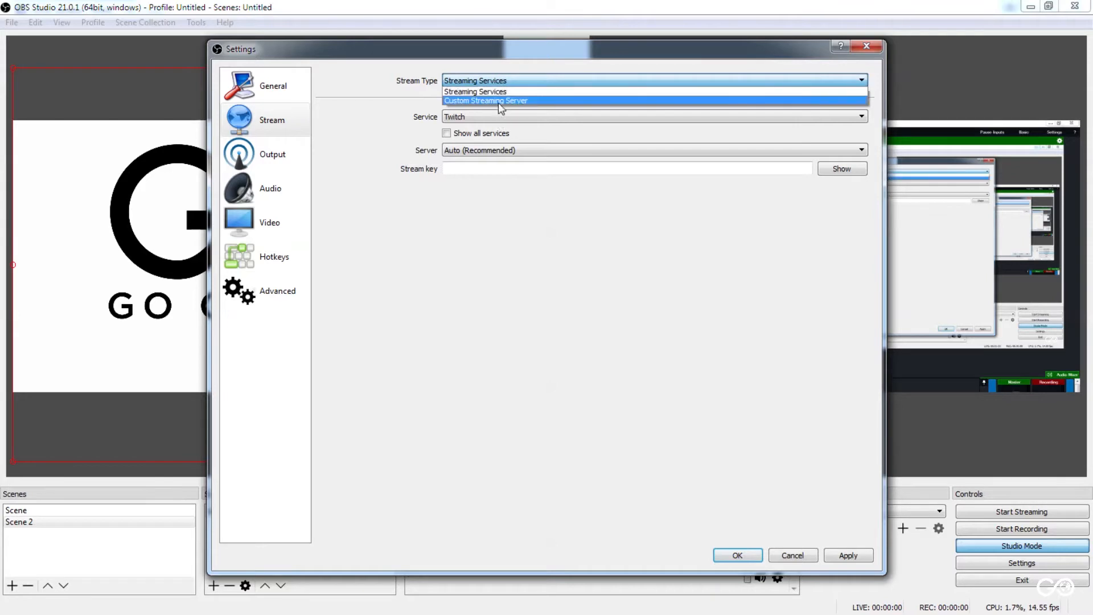
click(499, 92)
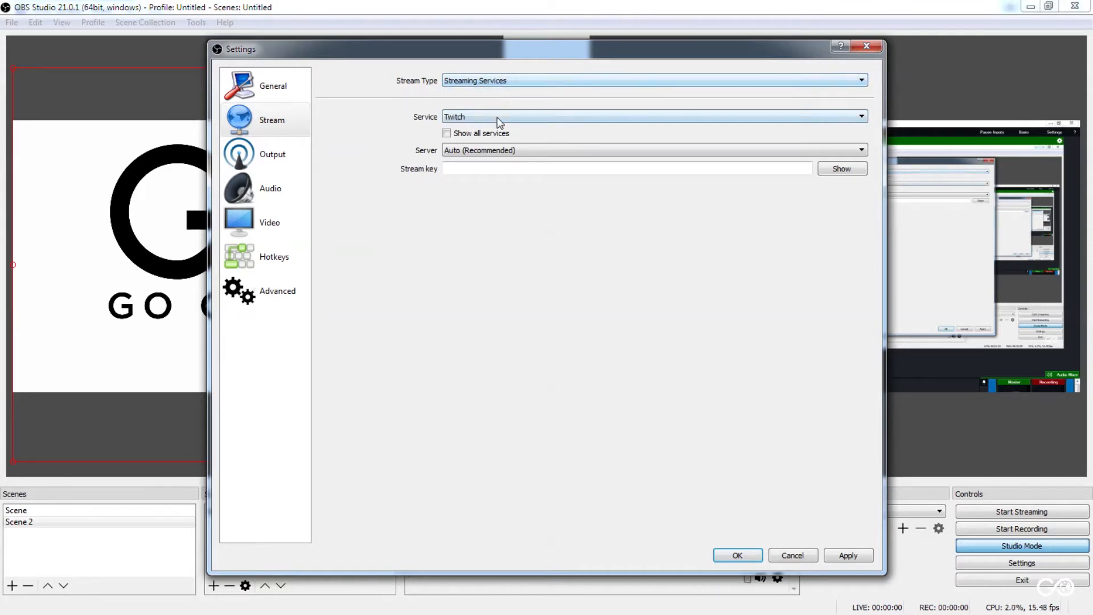
click(472, 117)
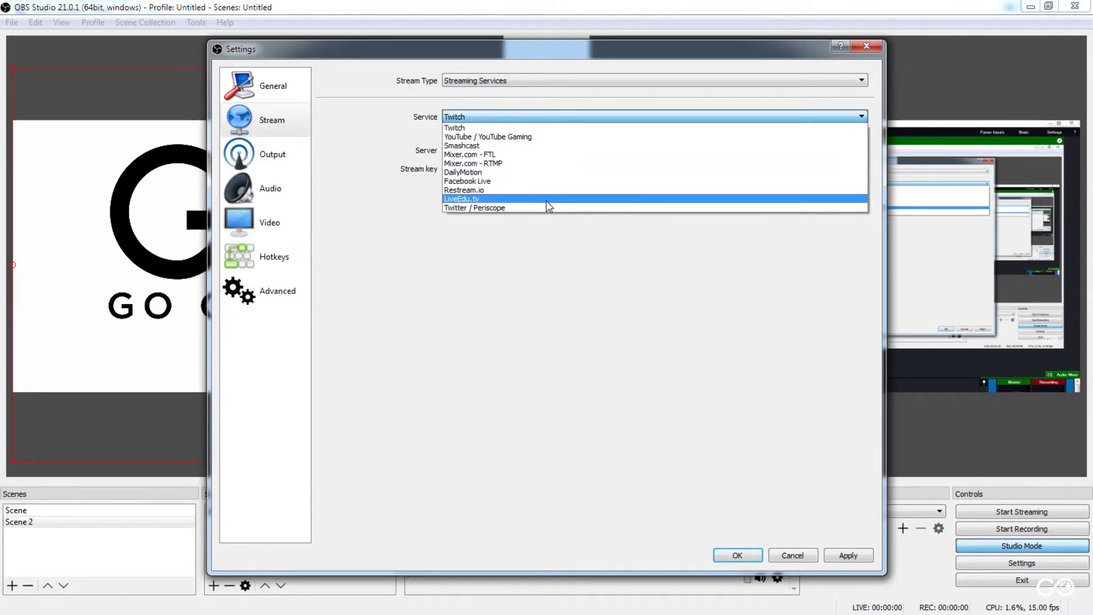
click(538, 118)
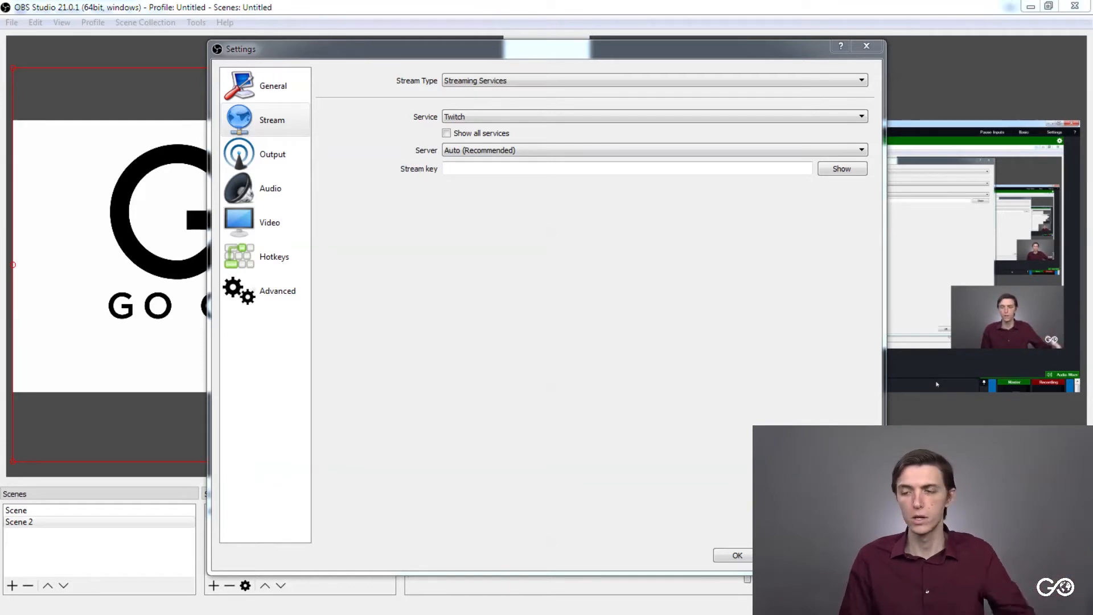
click(701, 116)
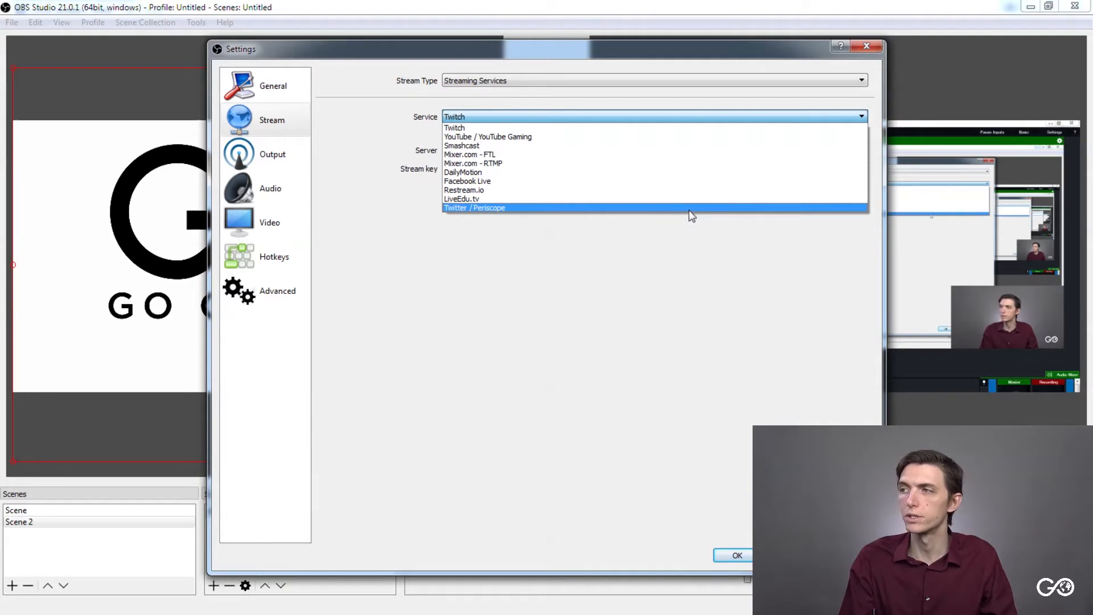
click(675, 113)
- Set the stream type to Custom Streaming Server and reposition the settings window
click(671, 83)
click(671, 103)
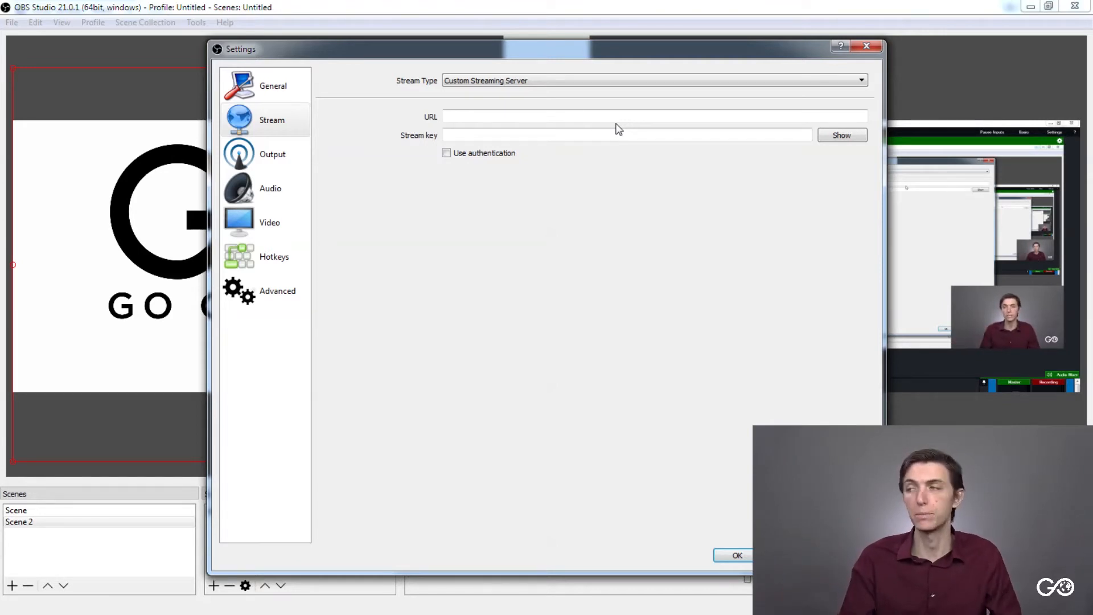
drag(493, 67, 596, 569)
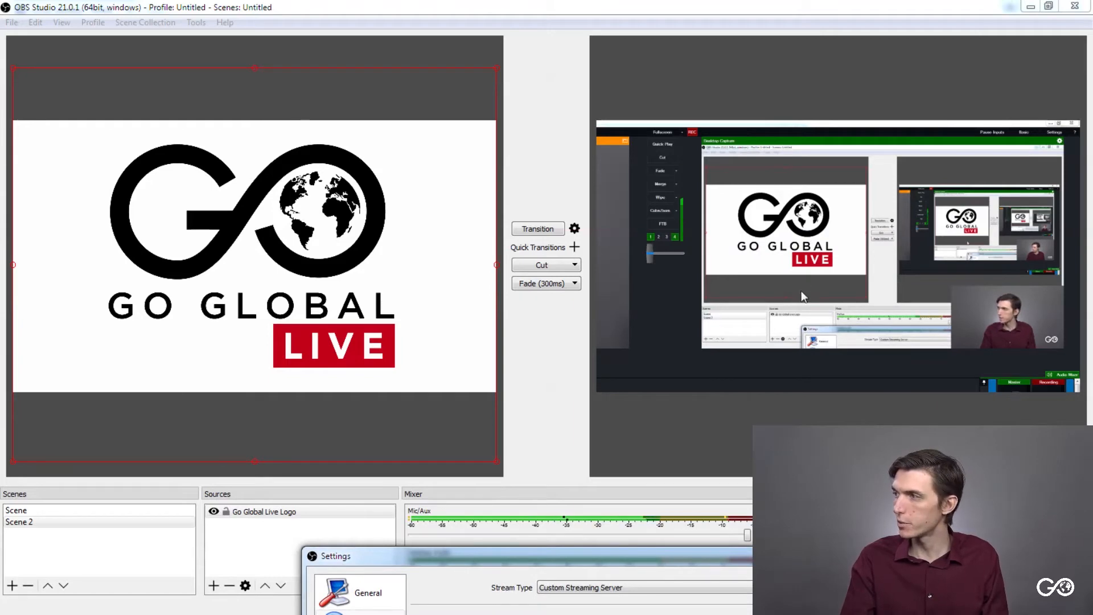
drag(821, 555, 734, 29)
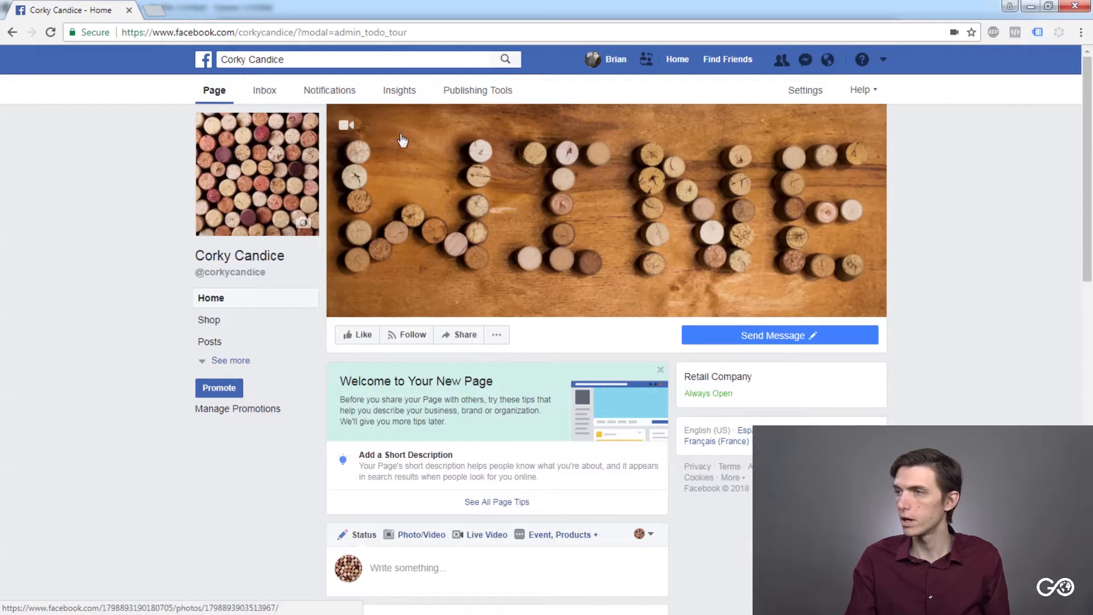
- On the Facebook business page in the browser, start a new live video from the video library in Publishing Tools
scroll(481, 247, down, 4)
scroll(493, 259, up, 4)
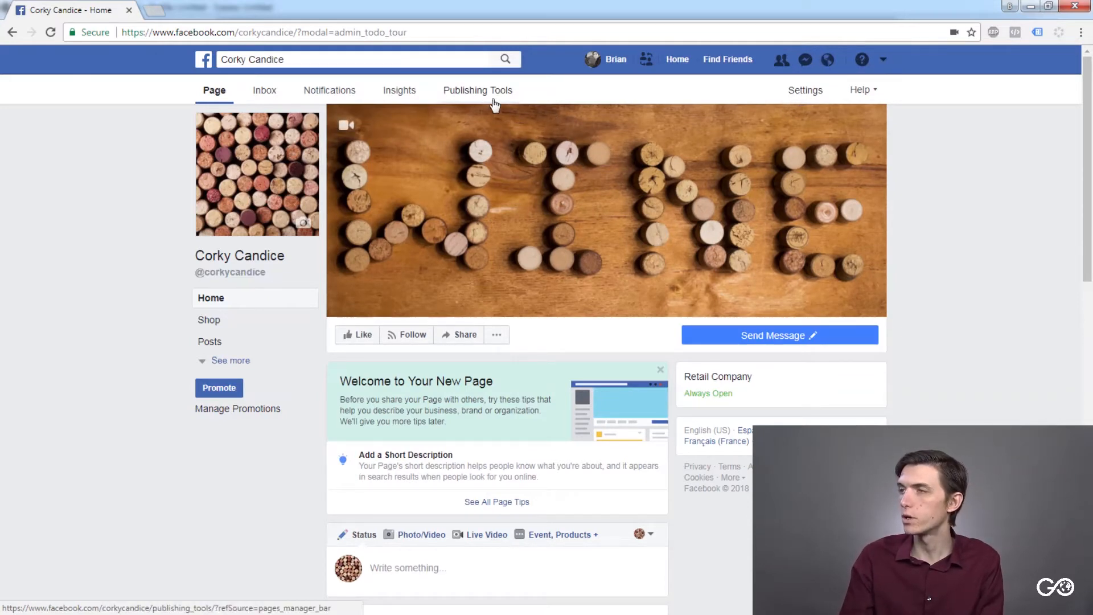
click(474, 93)
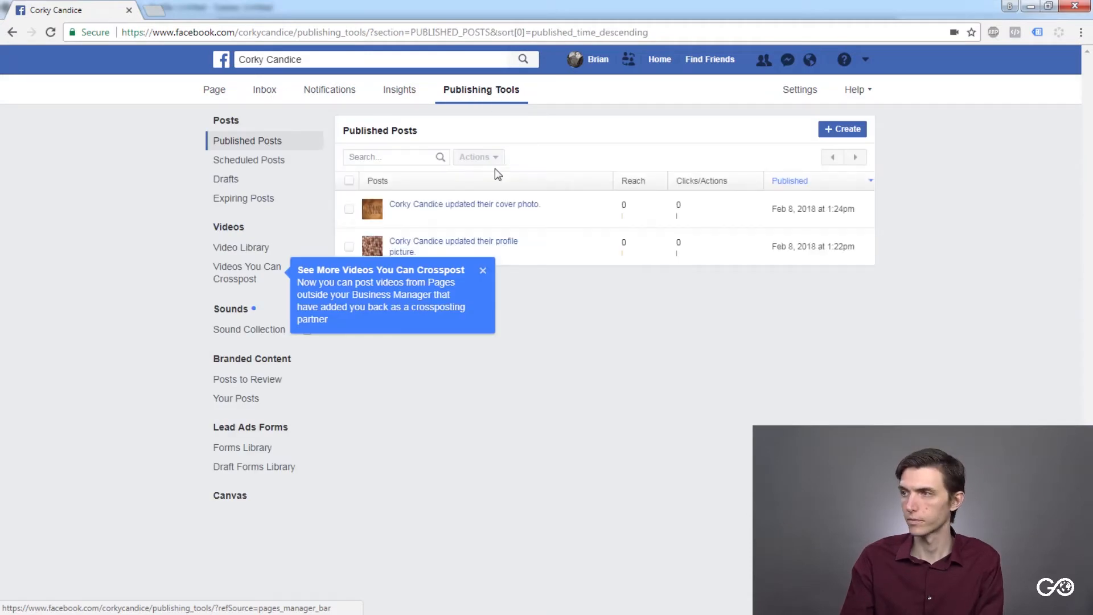
click(483, 270)
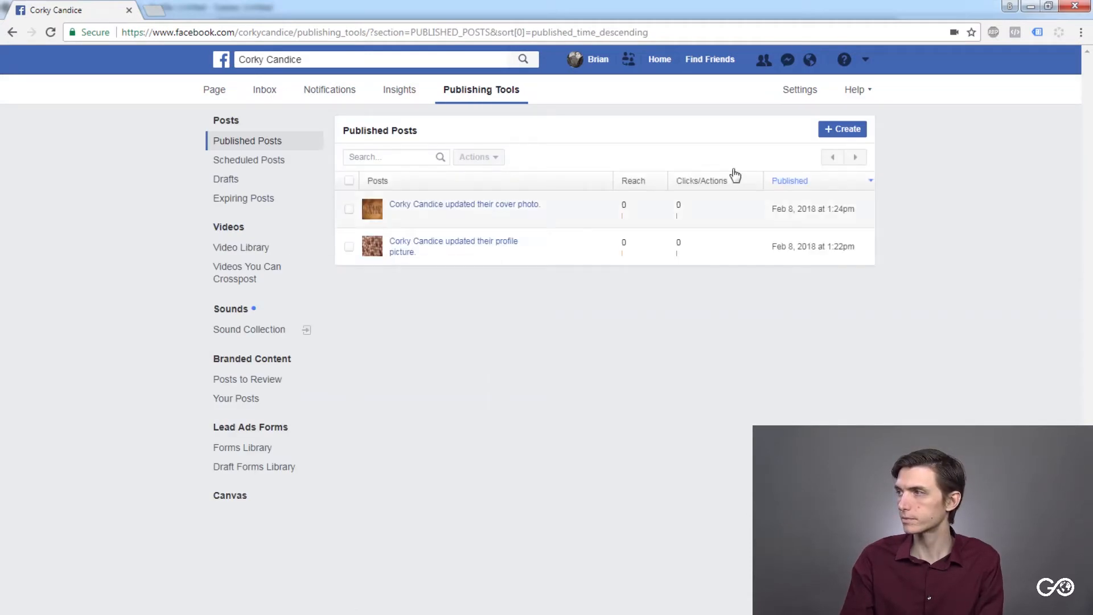
click(262, 247)
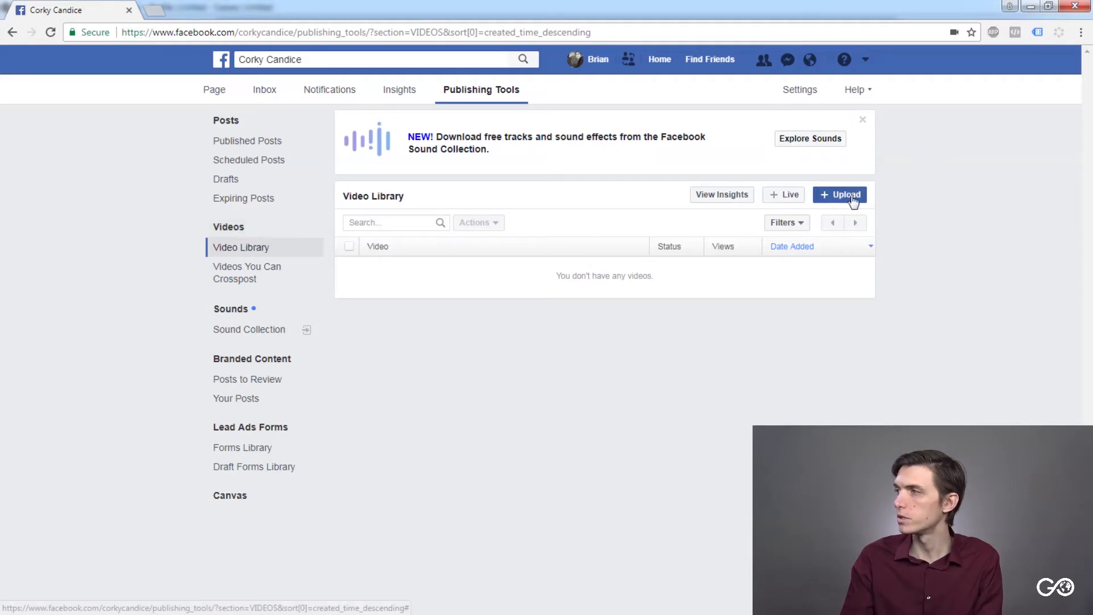
click(786, 195)
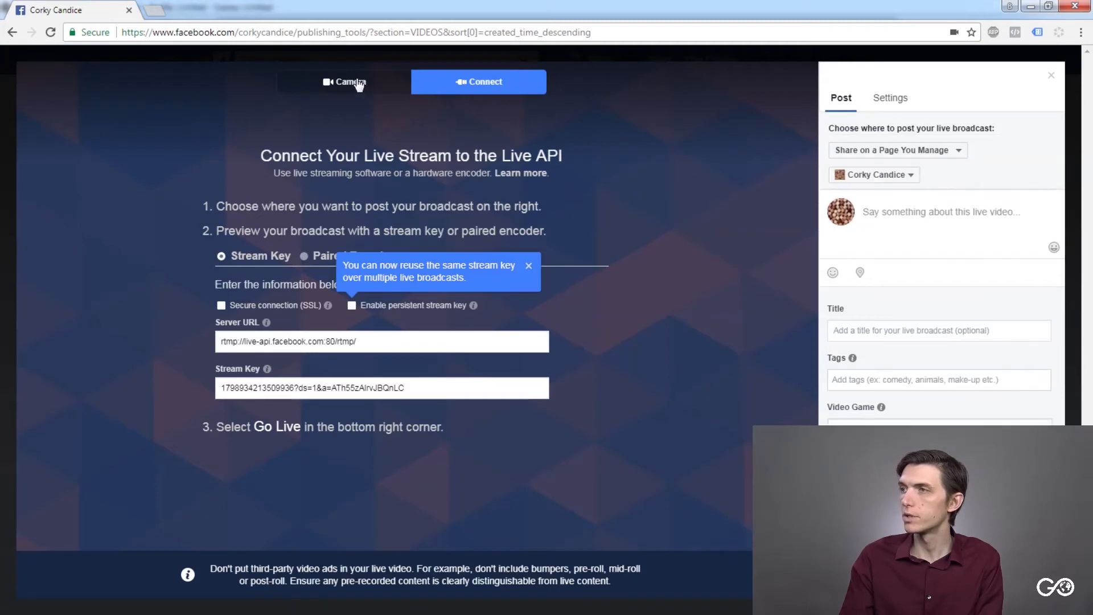
- Check the camera broadcasting option, return to the live stream connection details and dismiss the stream key tip
click(359, 84)
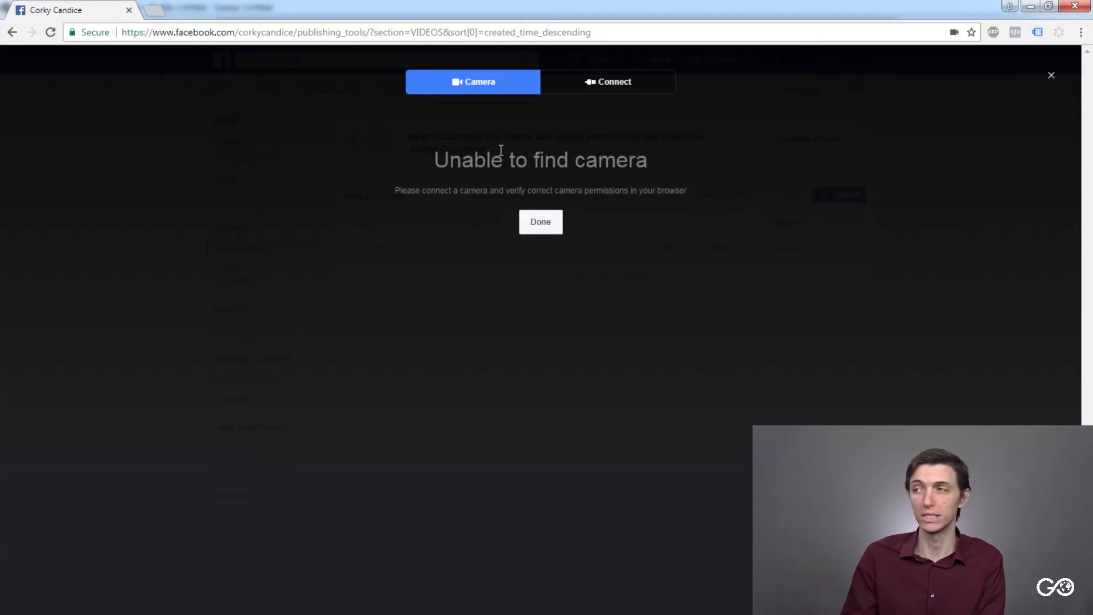
click(600, 85)
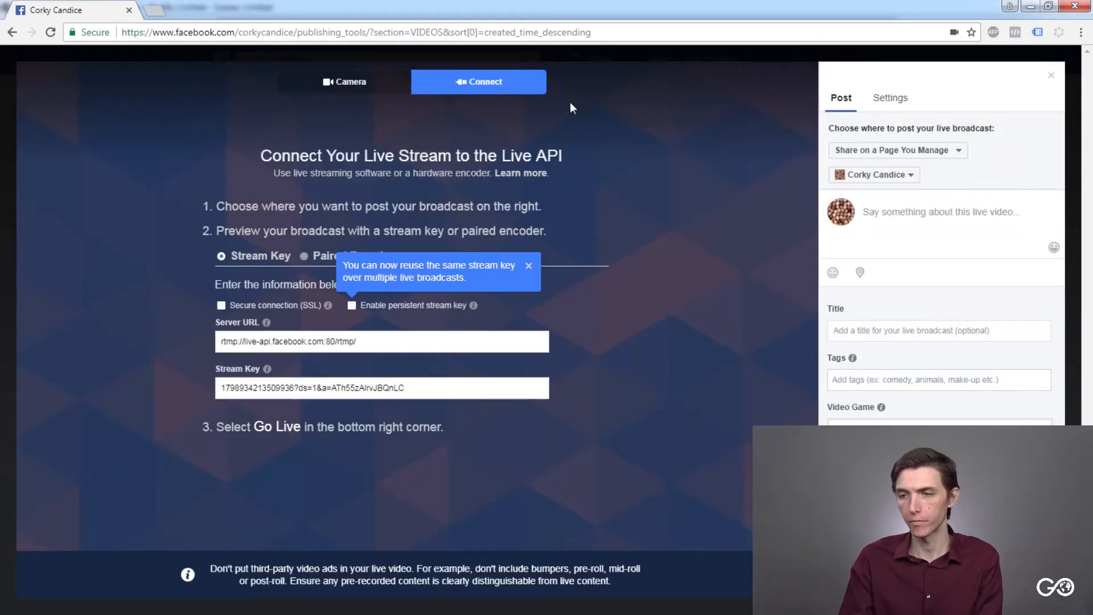
click(529, 267)
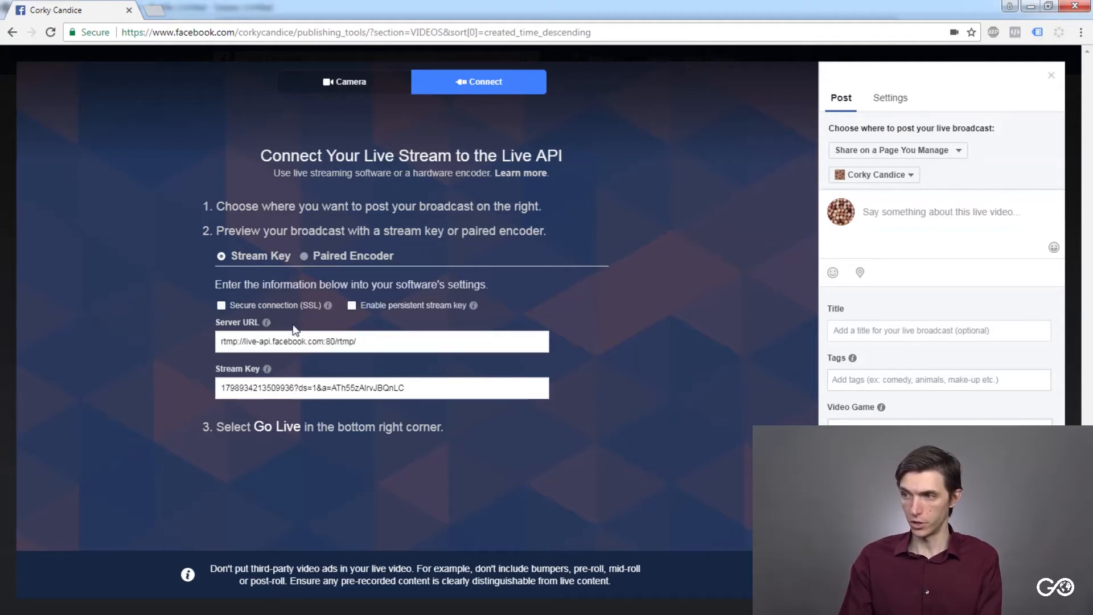
- Copy the entire live stream server URL from the Facebook connection details
click(370, 343)
click(330, 341)
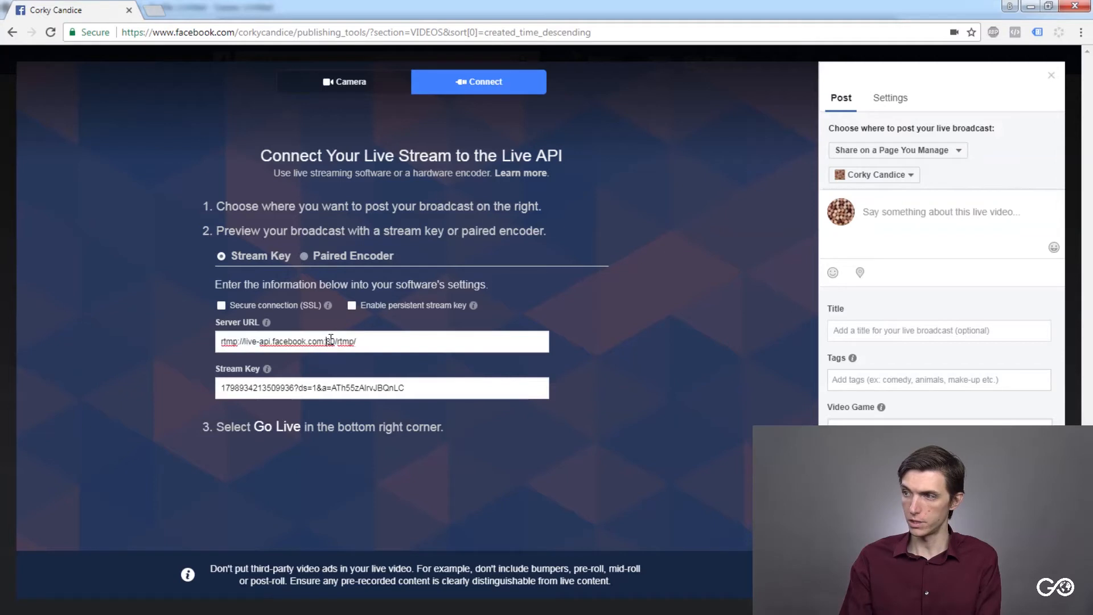
drag(356, 341, 222, 342)
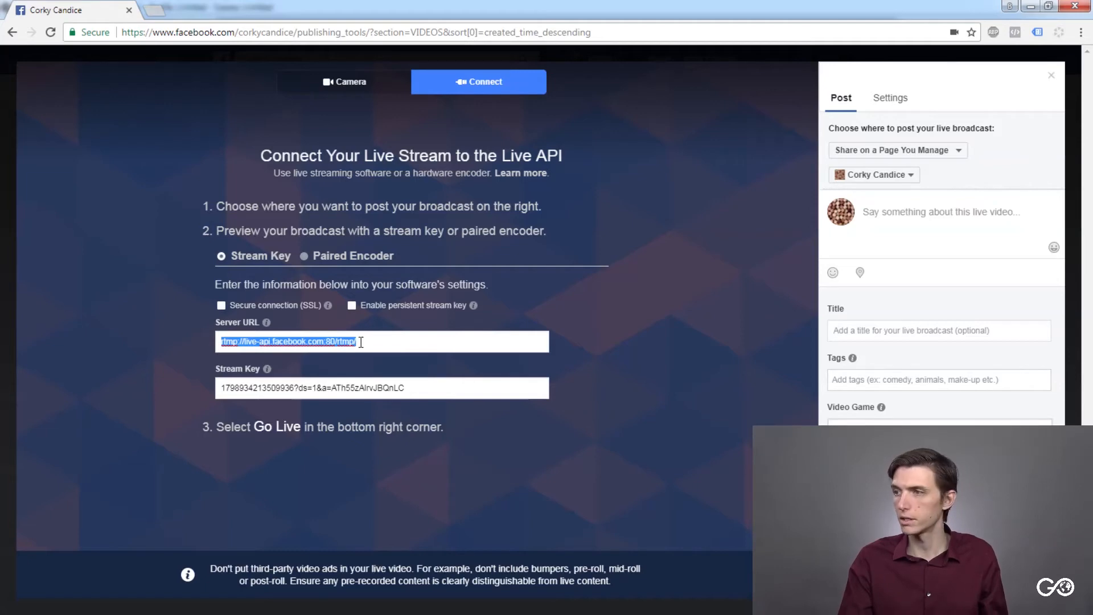
right_click(337, 342)
click(379, 367)
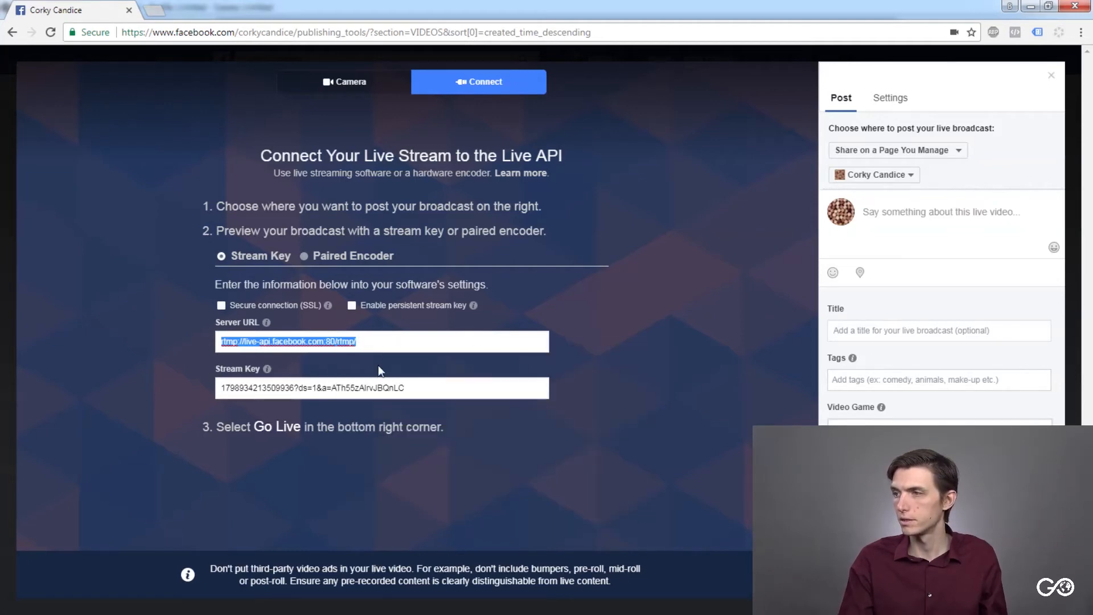
- Switch to OBS Studio and enter the copied rtmp://live-api.facebook.com:80/rtmp/ address as the custom streaming server URL
double_click(204, 5)
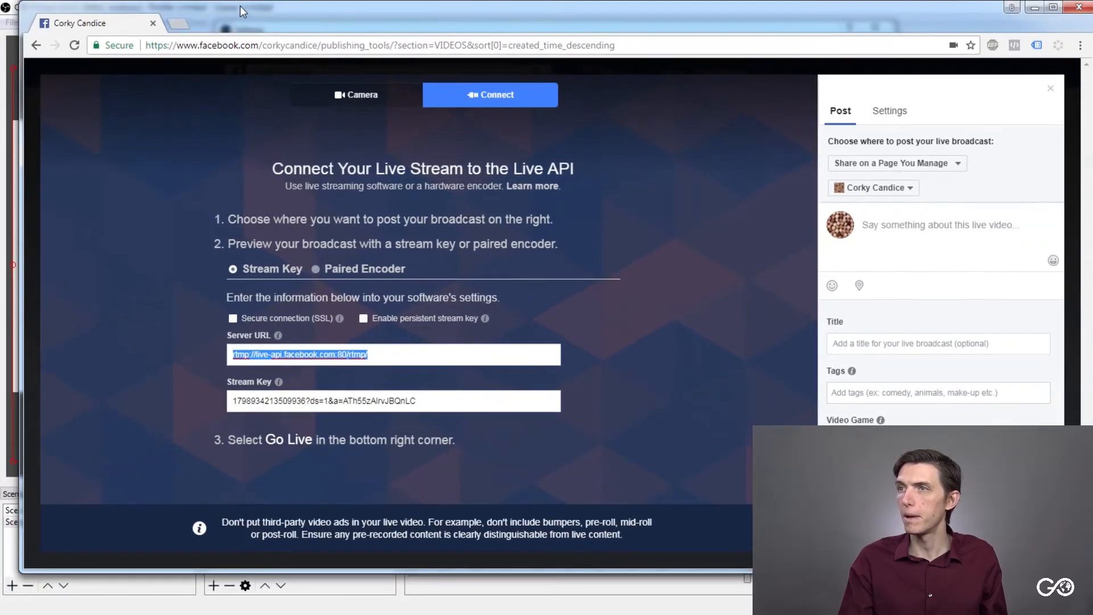
drag(238, 34, 232, 0)
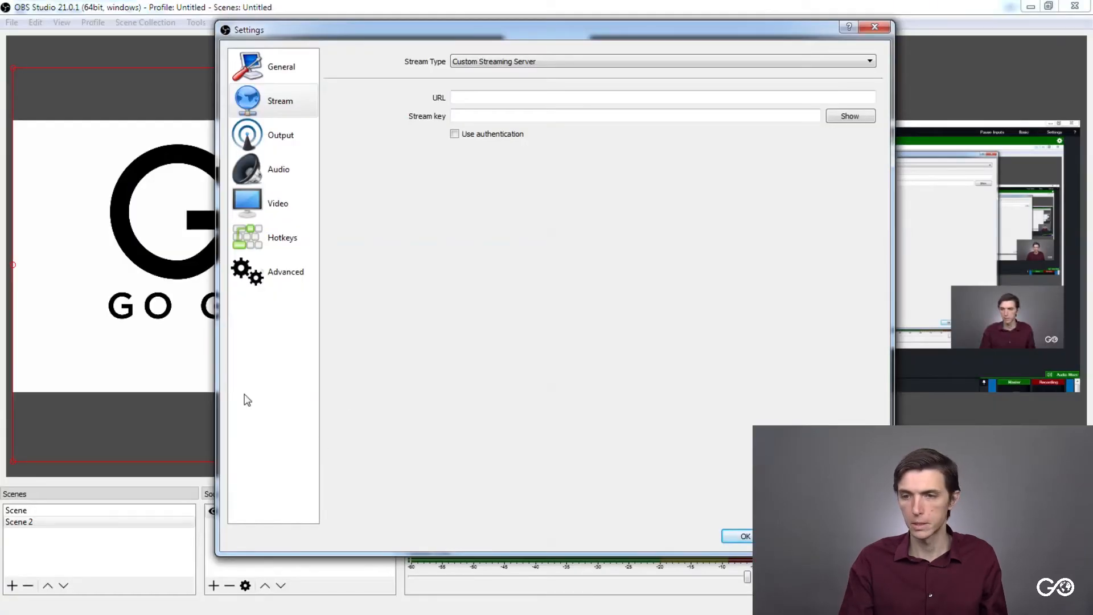
click(499, 97)
key(ctrl+v)
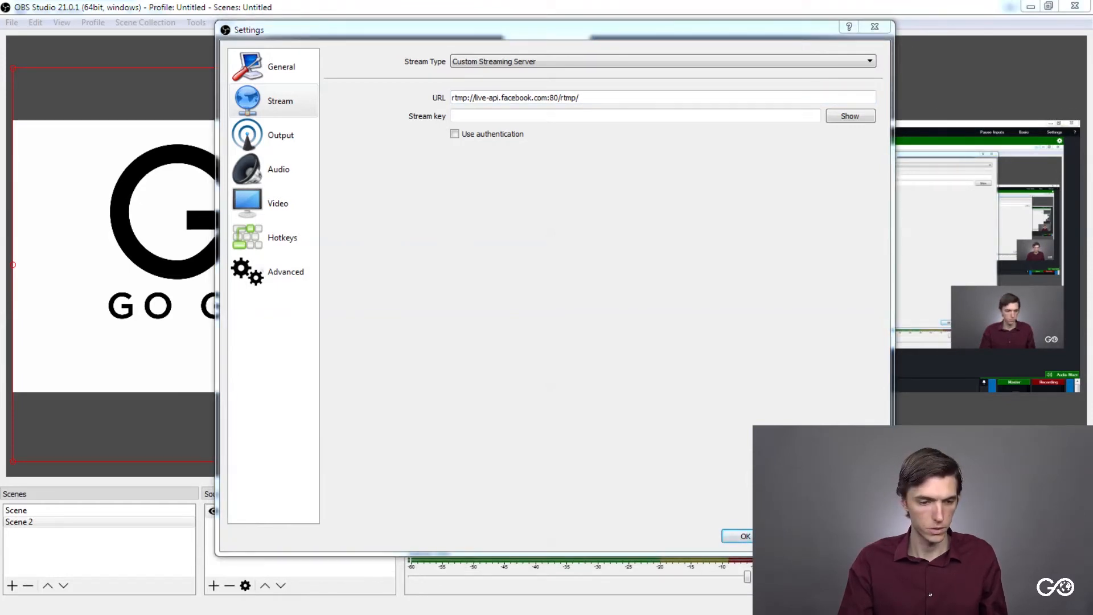
- Copy the stream key from the Facebook connection details and paste it into the stream key field in OBS Studio's settings
key(alt+Tab)
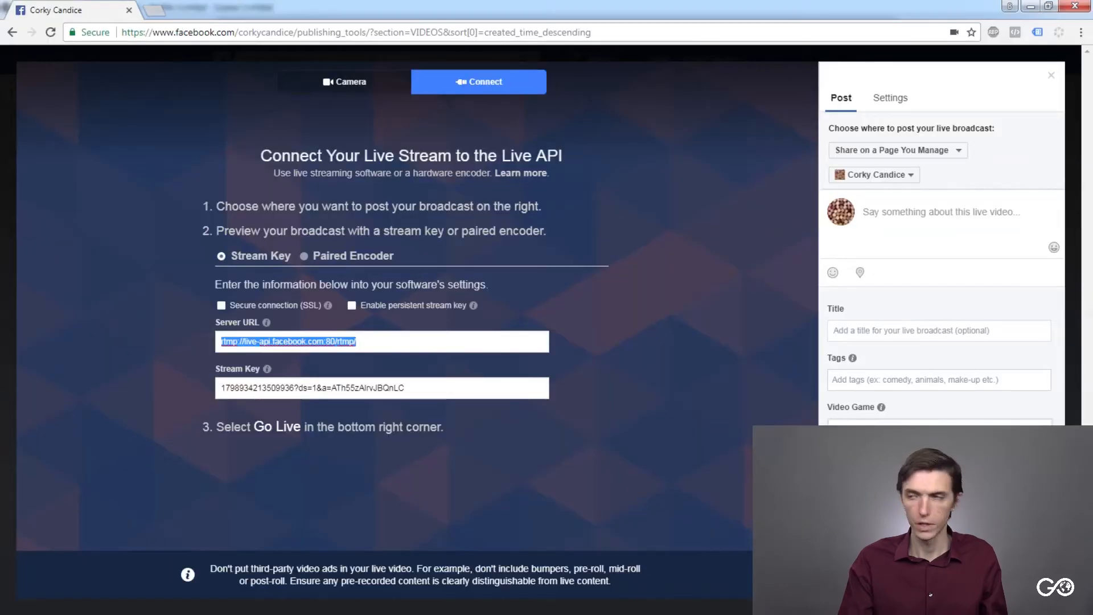
click(346, 388)
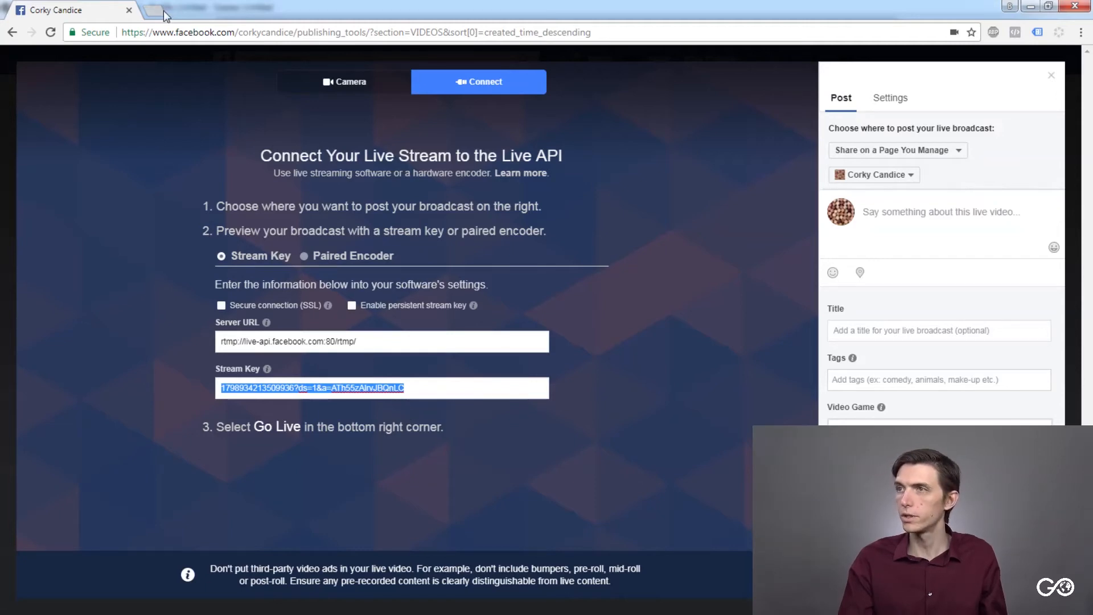
drag(213, 13, 228, 22)
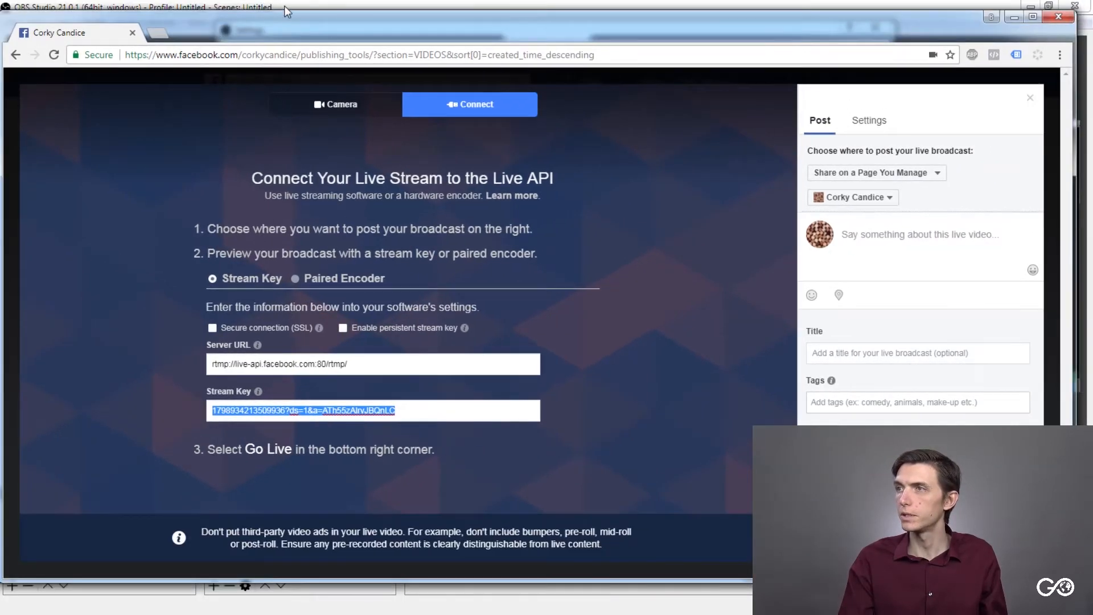
click(284, 5)
click(581, 115)
key(ctrl+v)
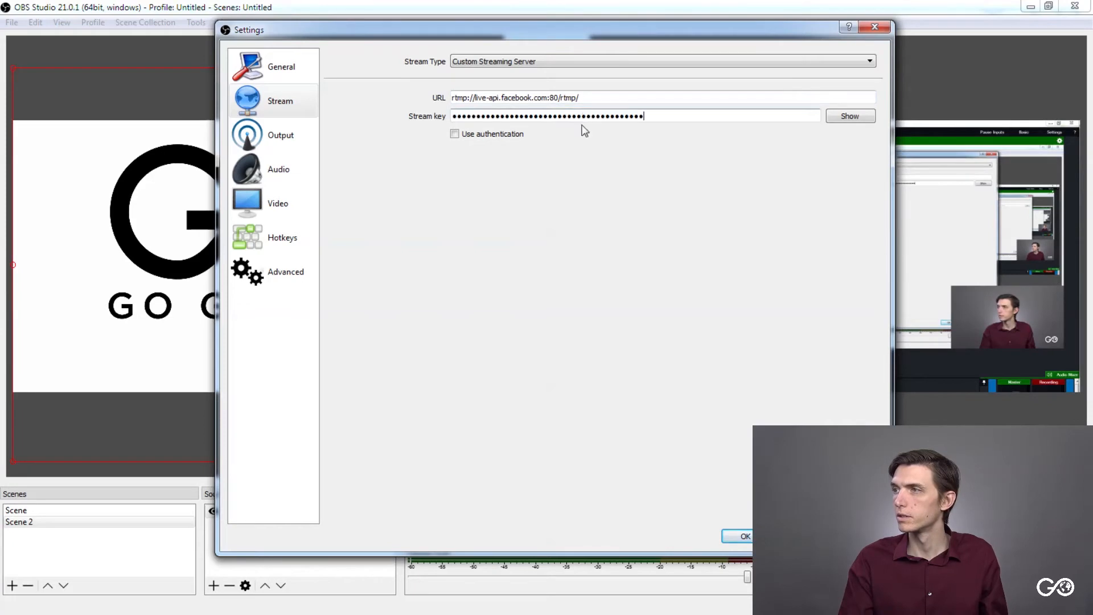
click(844, 116)
click(848, 116)
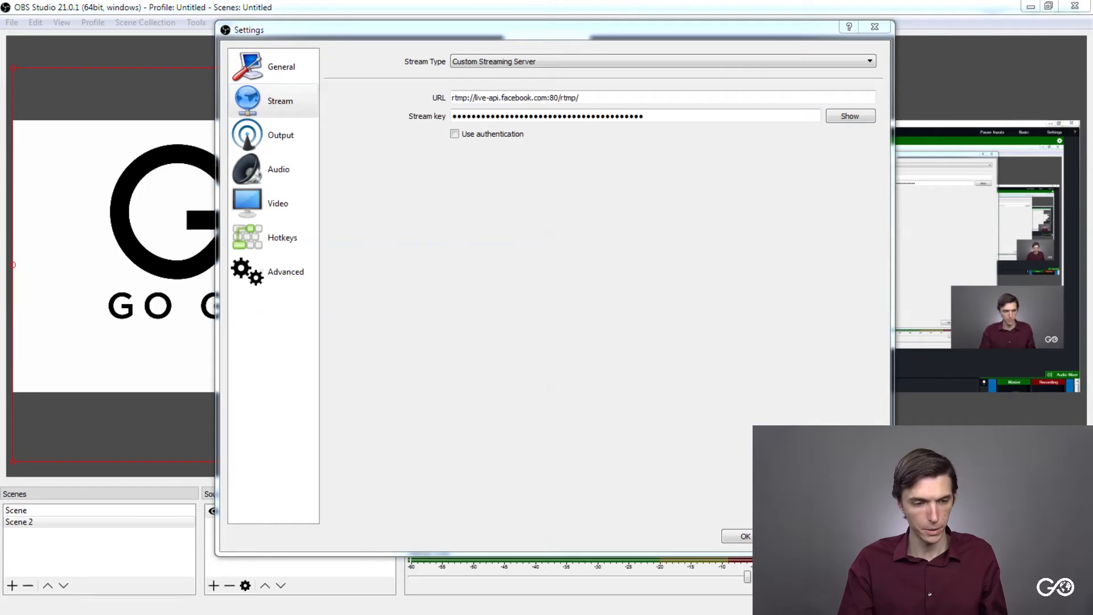
- Back on the Facebook live page, write the post text "Hello. This is a demo live streaming from OBS! How cool??!?!?!"
key(alt+Tab)
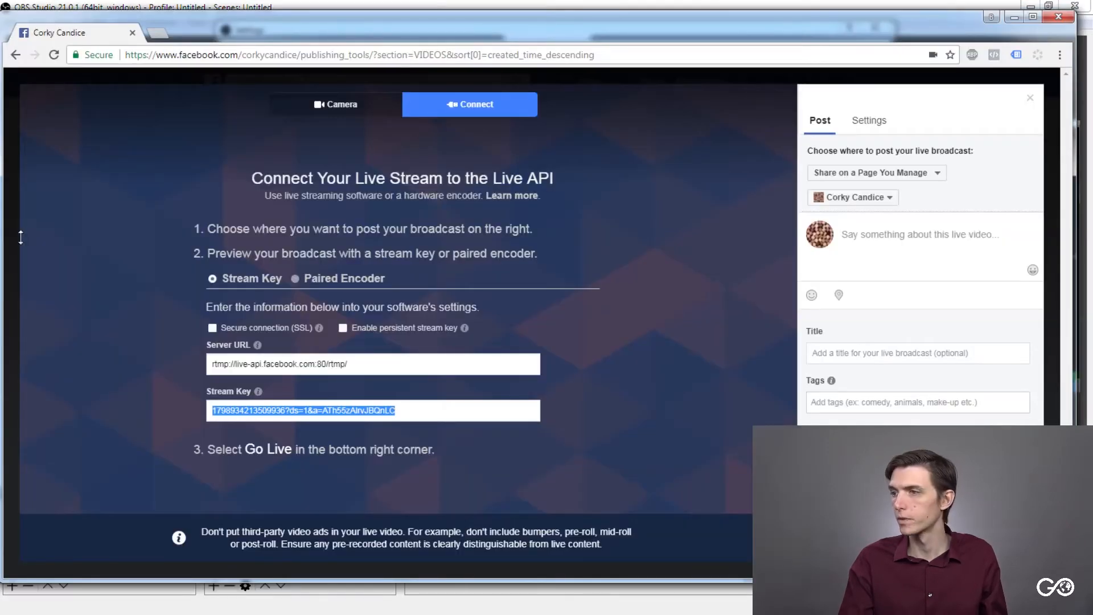
click(613, 421)
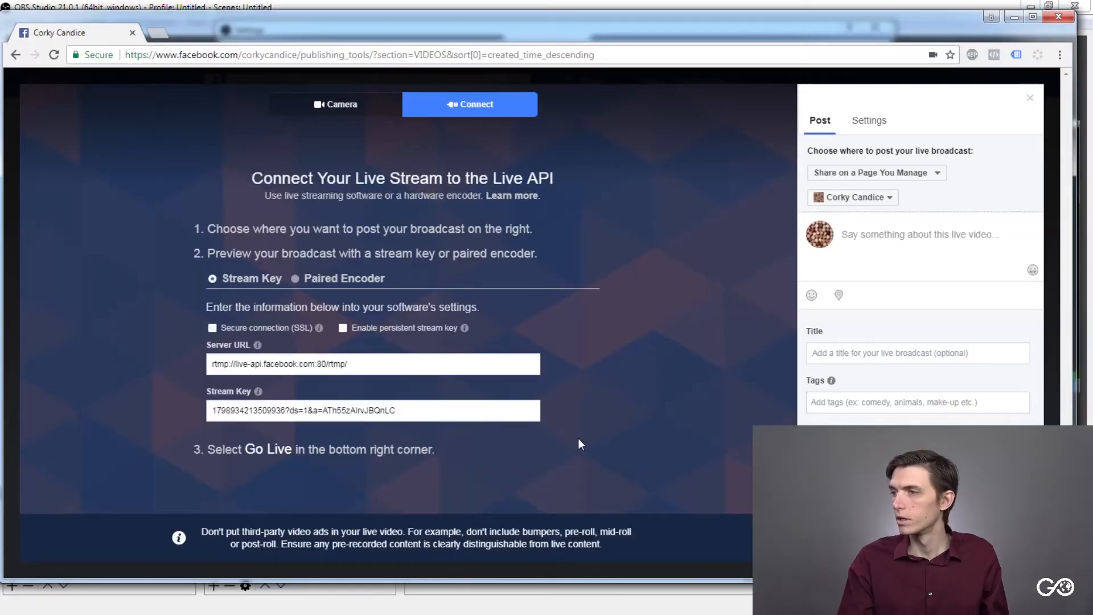
click(851, 126)
click(825, 126)
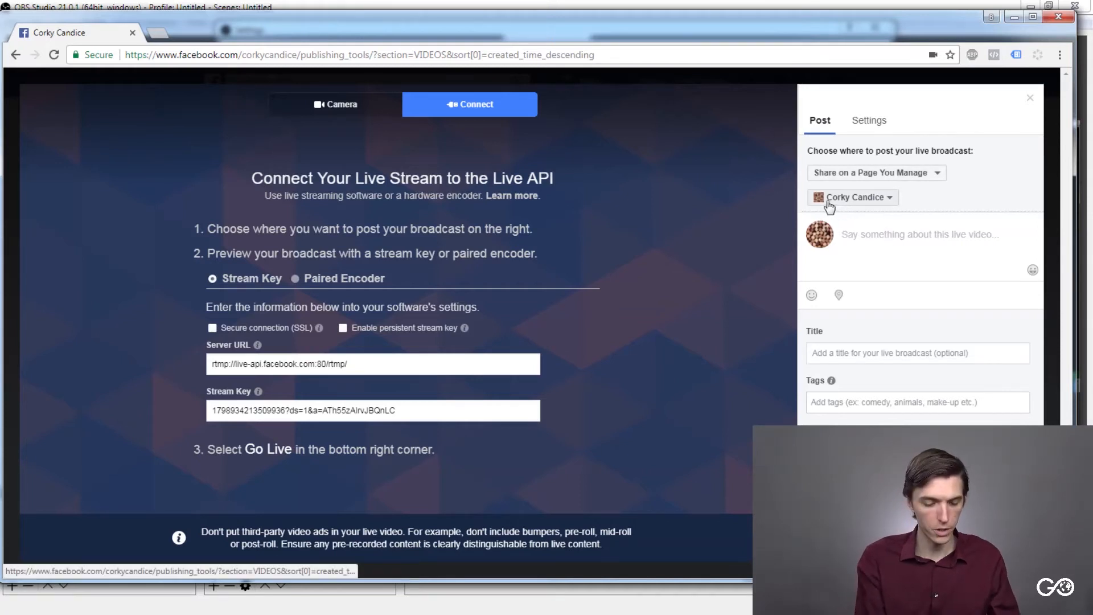
text(Hello,)
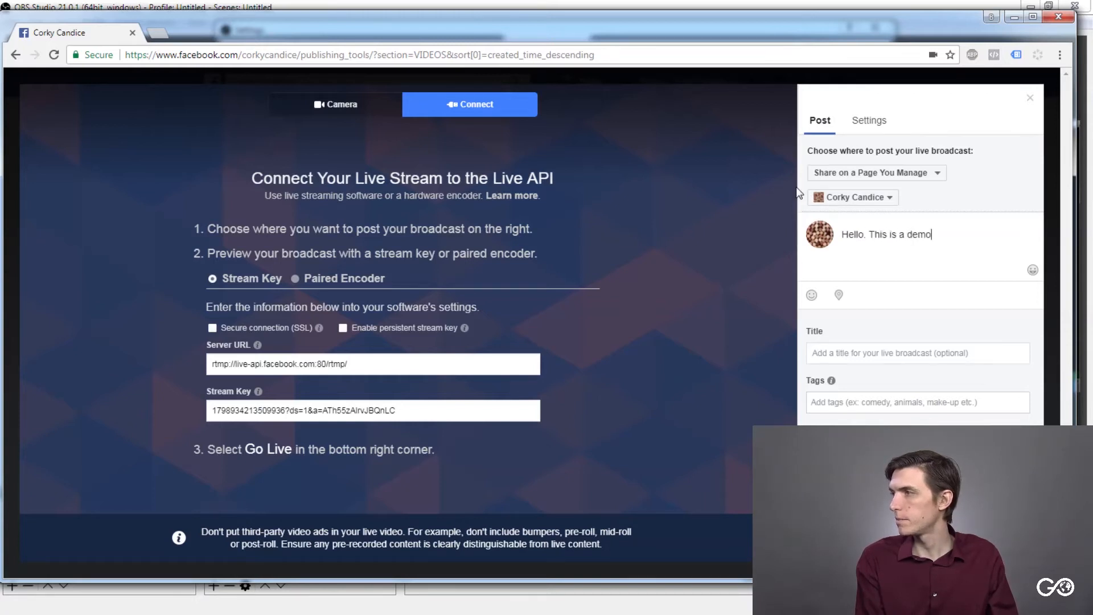
text( This is a demo live streaming from OBS!)
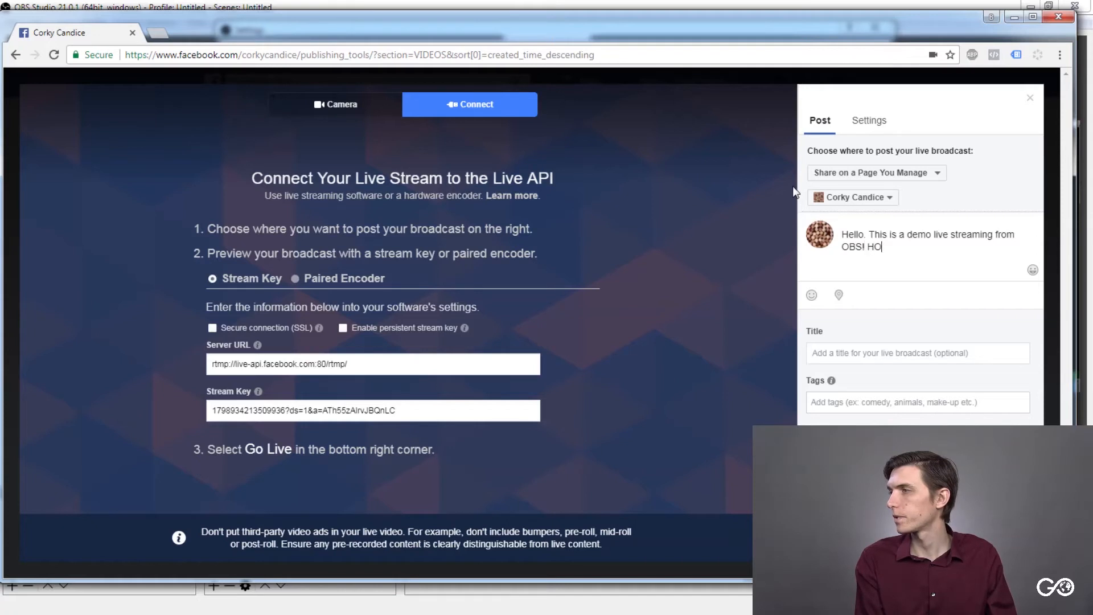
text( How )
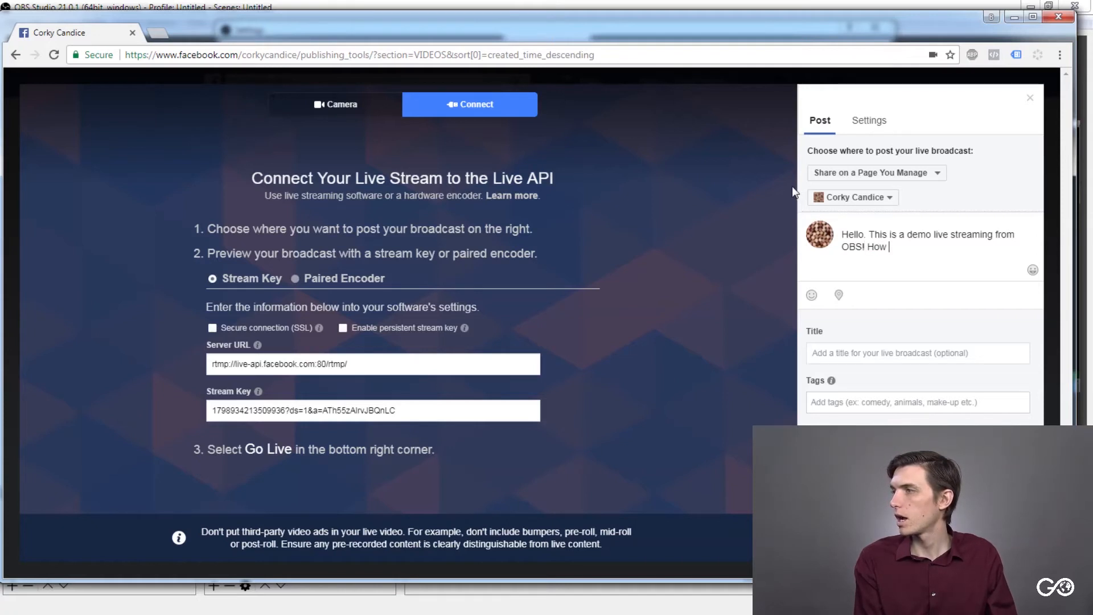
text(cool??!?!?!)
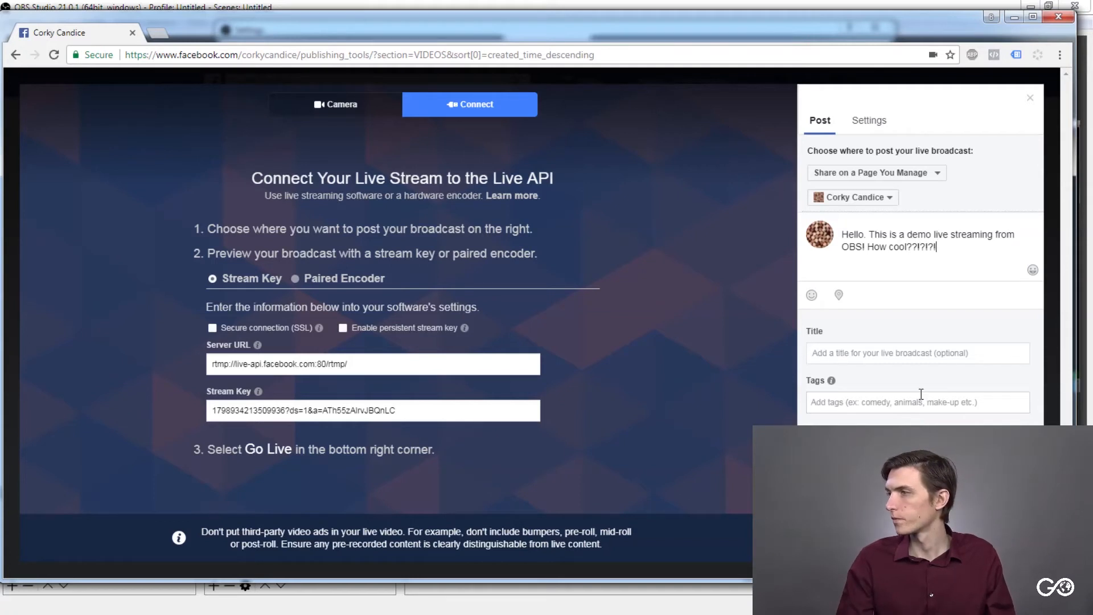
- Set the broadcast's title to "Title"
click(910, 354)
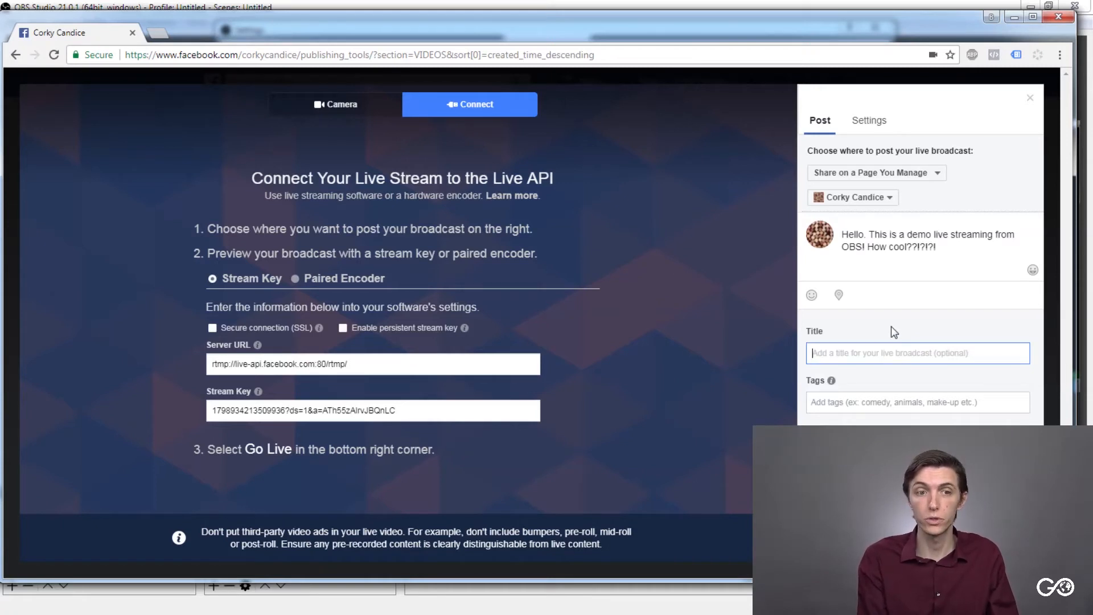
text(How to)
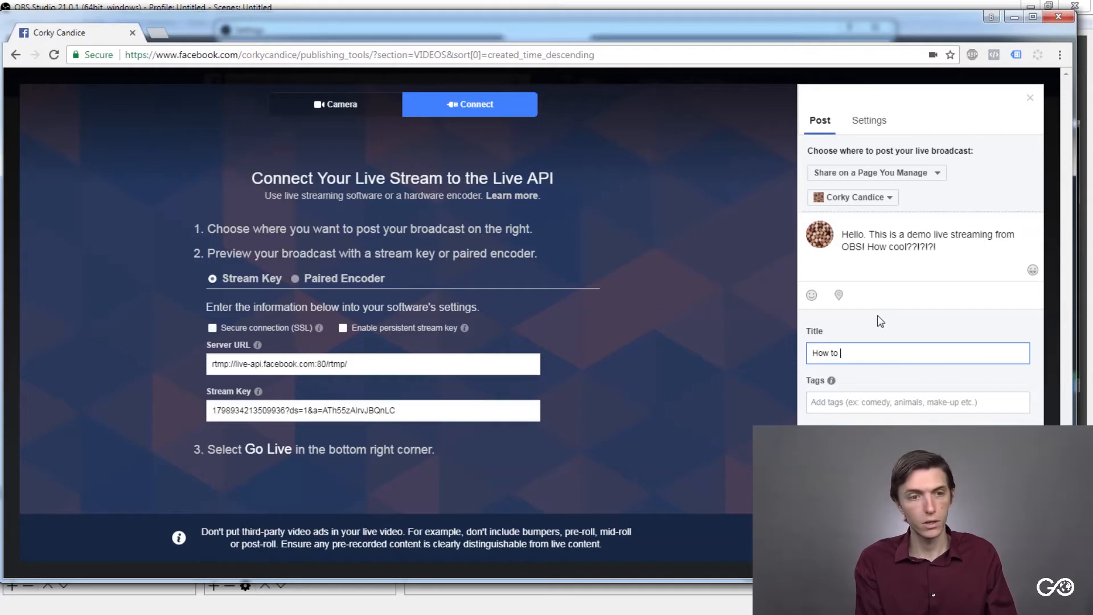
key(BackSpace)
key(BackSpace)
text(Title)
click(876, 317)
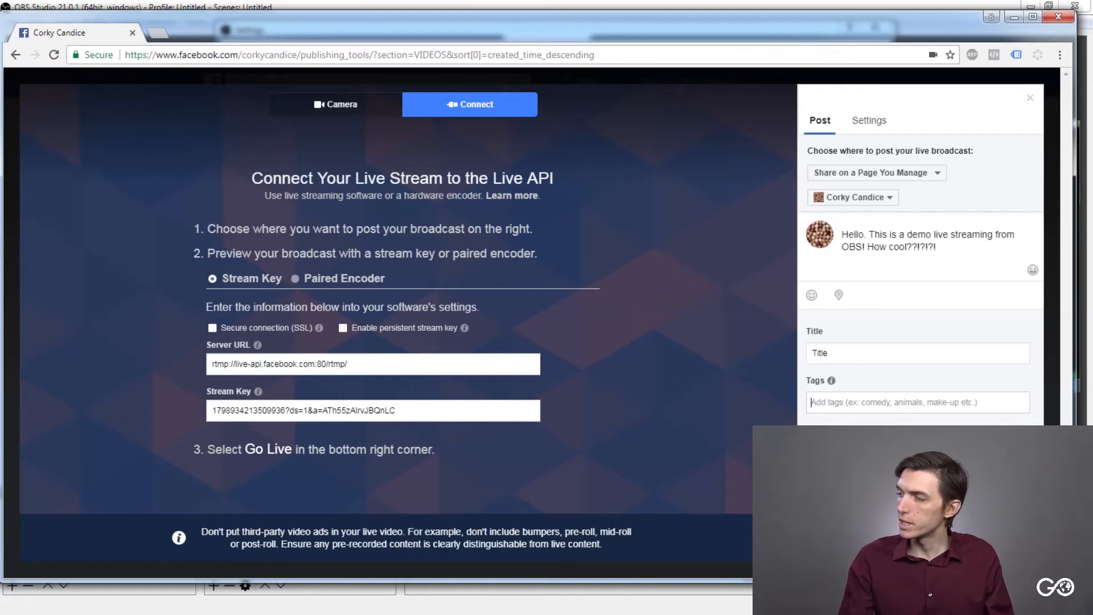
- Examine the live scheduling options and start date calendar, cancel scheduling, and look at the broadcast settings categories before returning to the post details
click(964, 547)
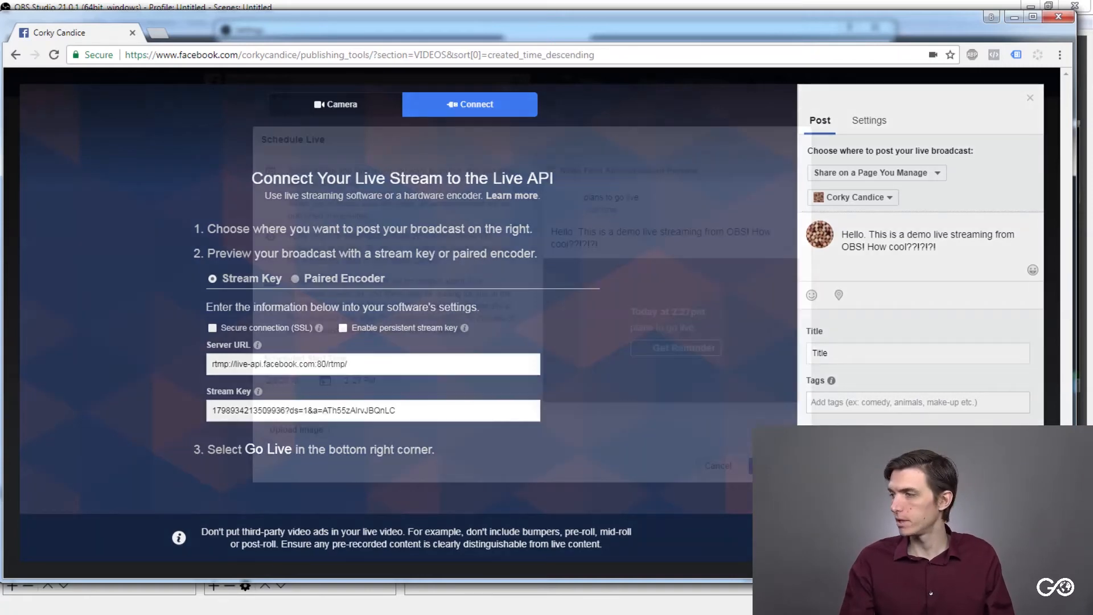
click(324, 381)
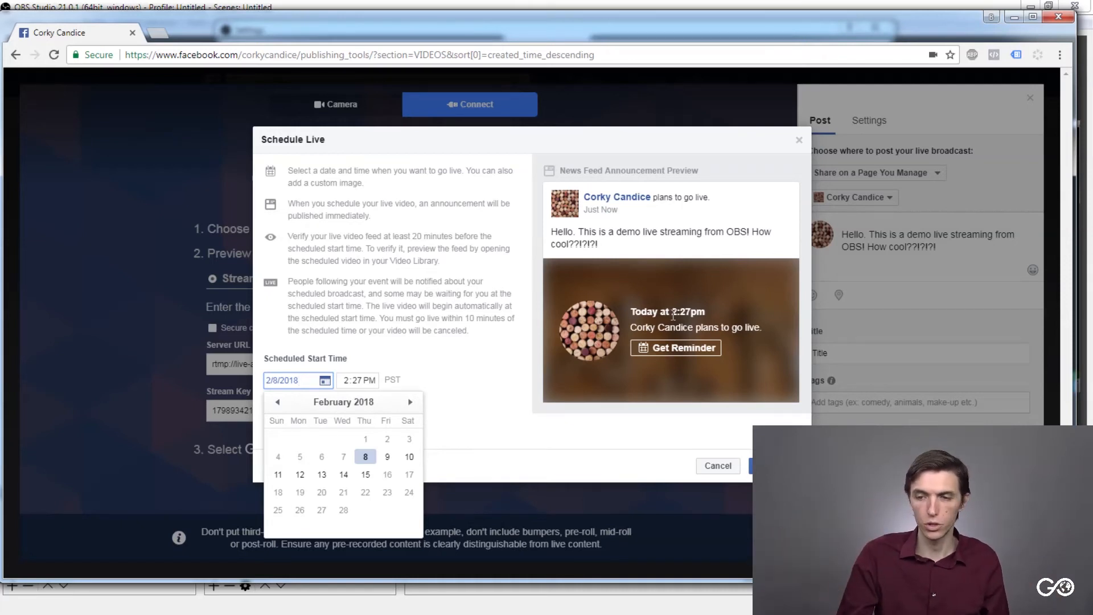
click(569, 431)
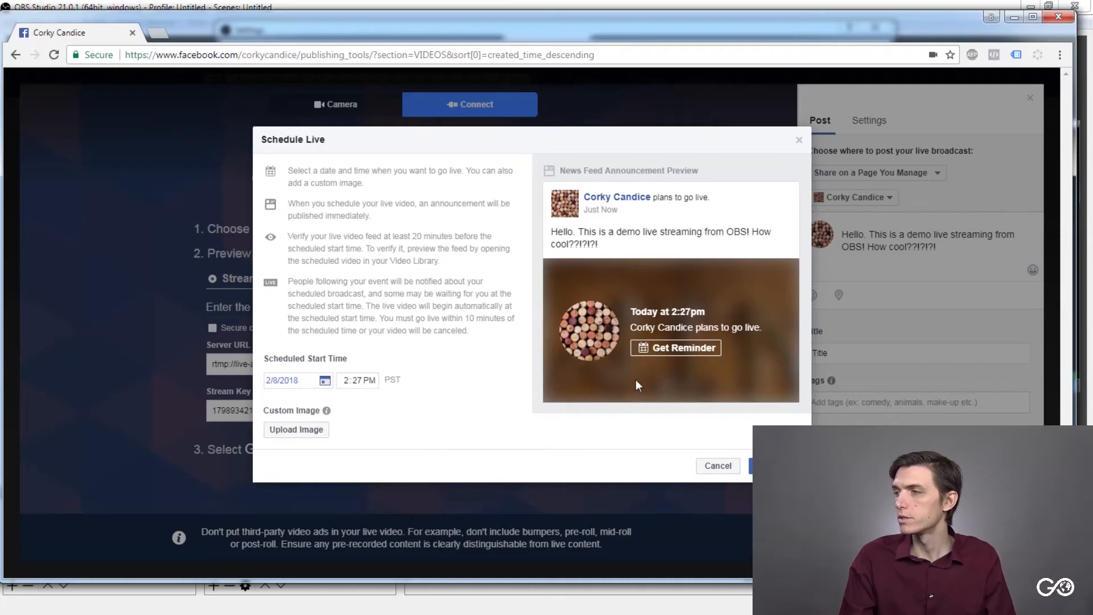
click(721, 464)
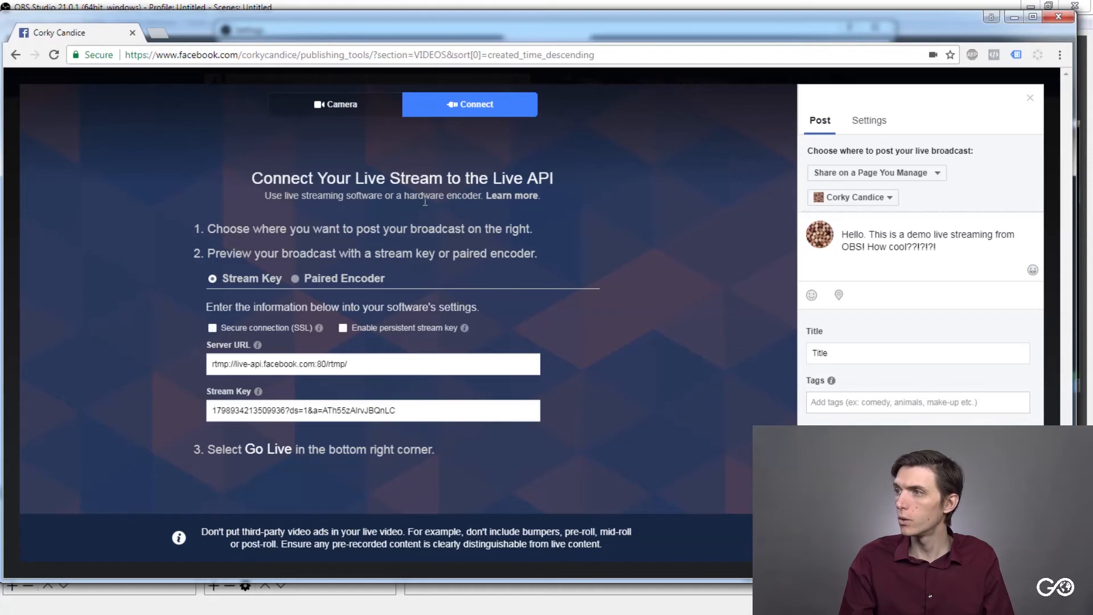
click(869, 120)
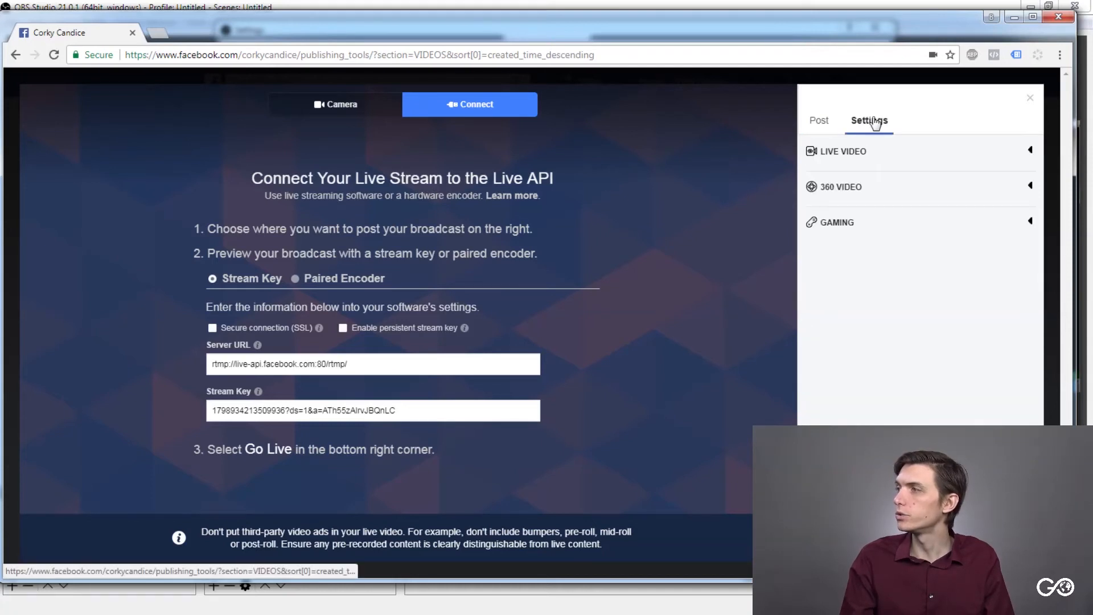
click(828, 122)
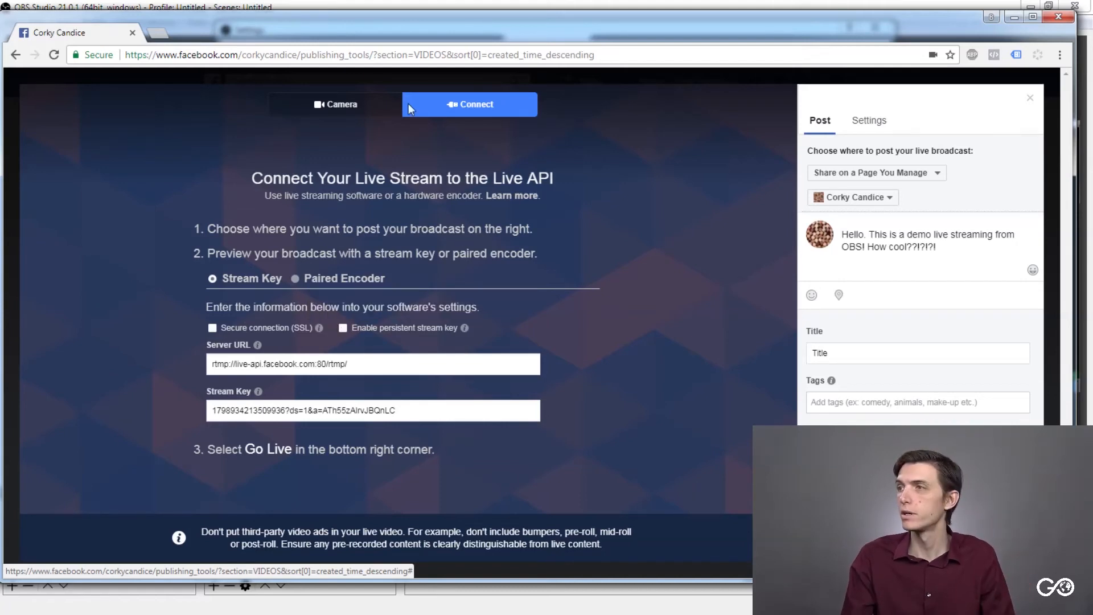
- Return to OBS Studio, apply the custom server stream settings and start streaming
click(1014, 17)
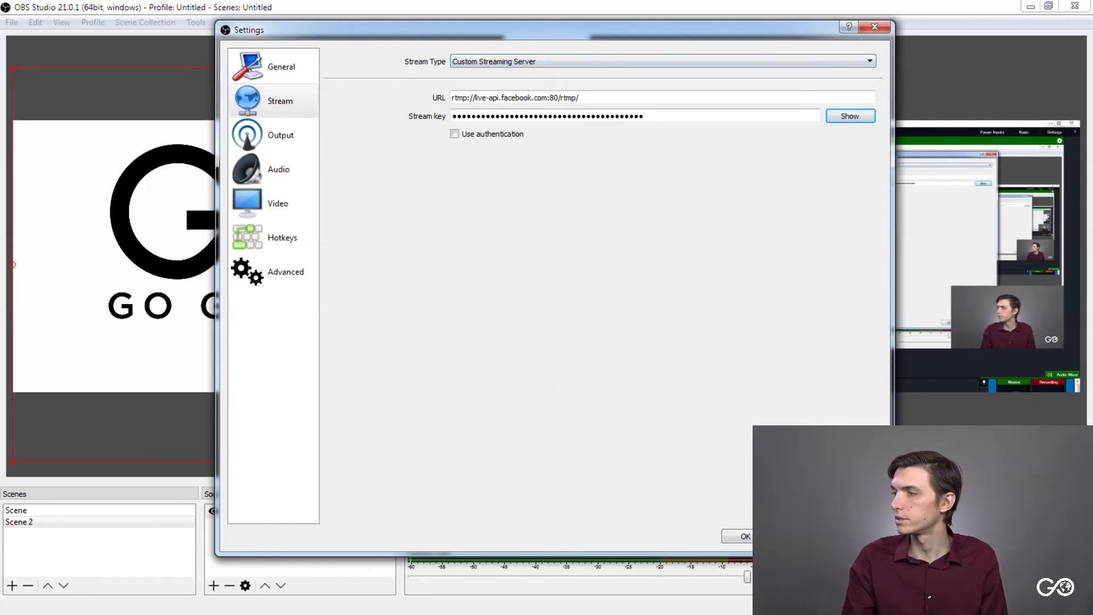
drag(686, 32, 503, 40)
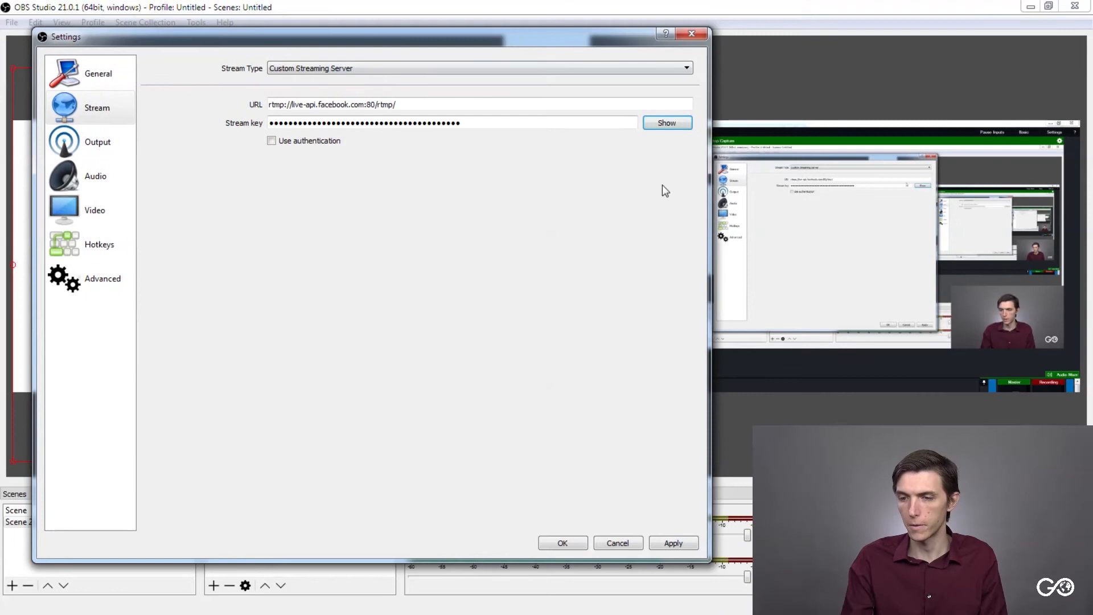
click(682, 545)
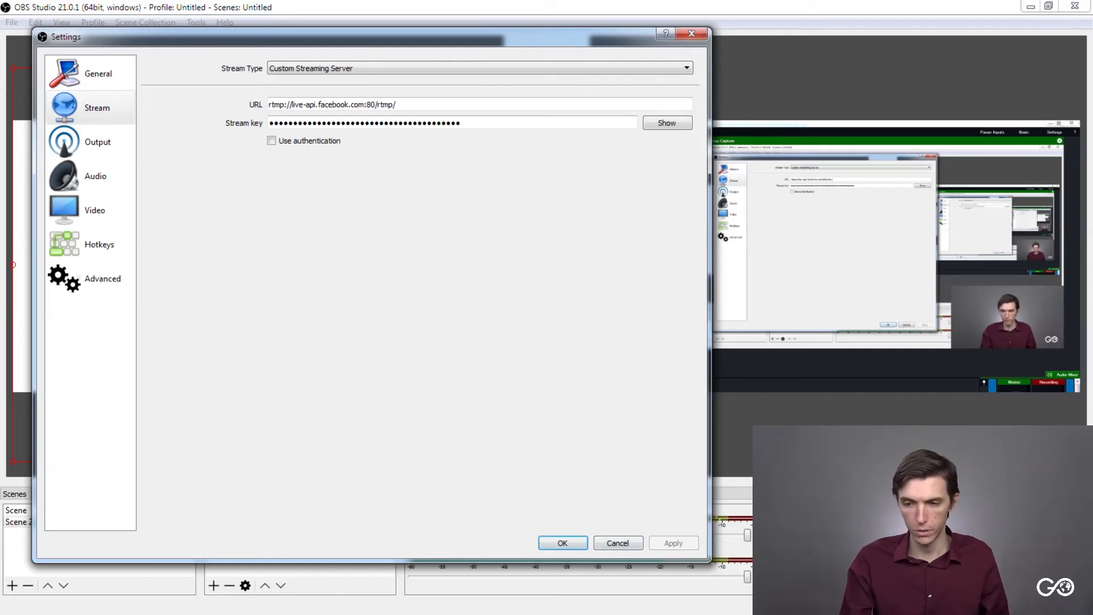
click(341, 614)
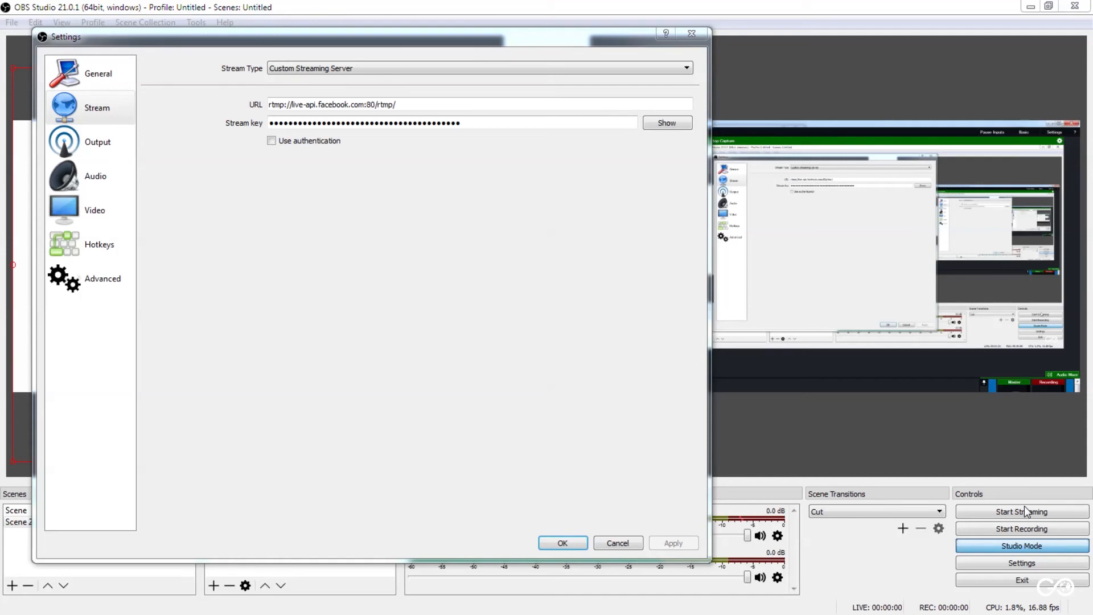
click(563, 543)
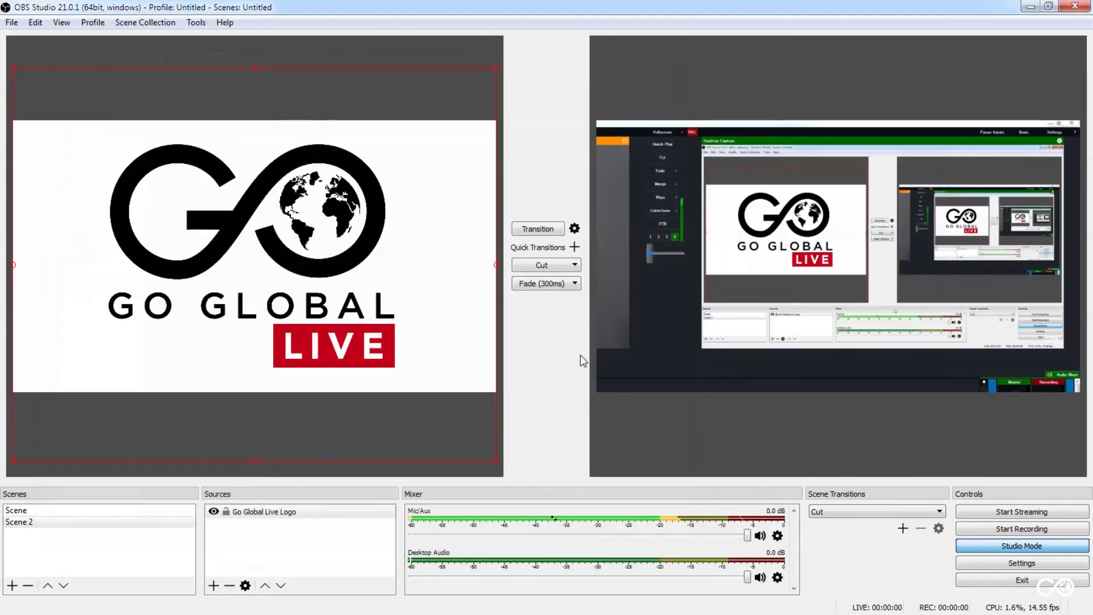
click(1033, 513)
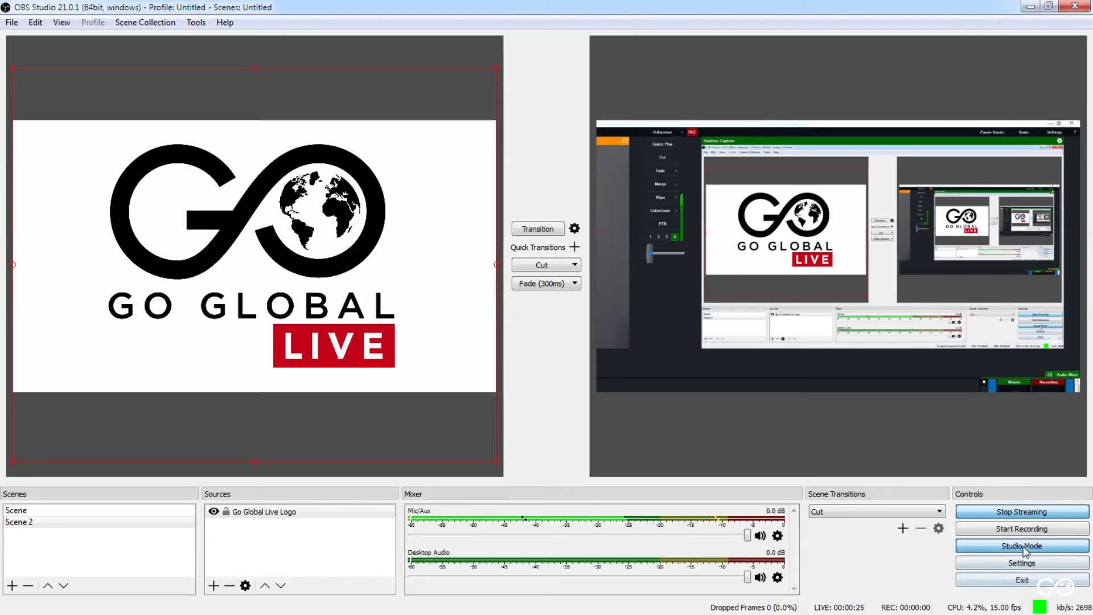
- Review the general, stream and output settings in OBS Studio while streaming, and close them without changes
click(1021, 562)
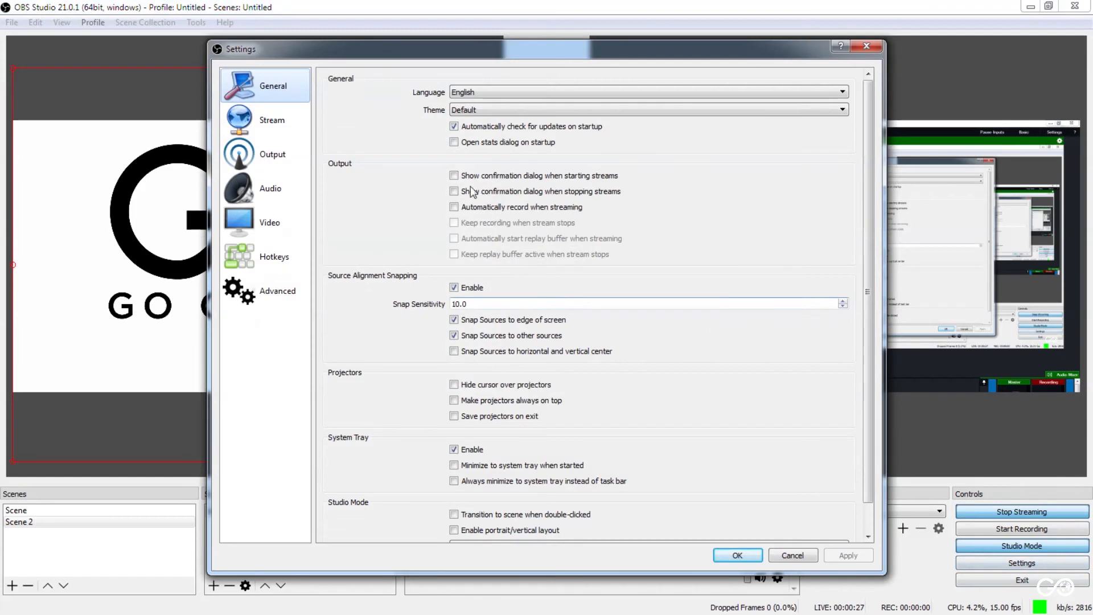
click(275, 113)
click(281, 150)
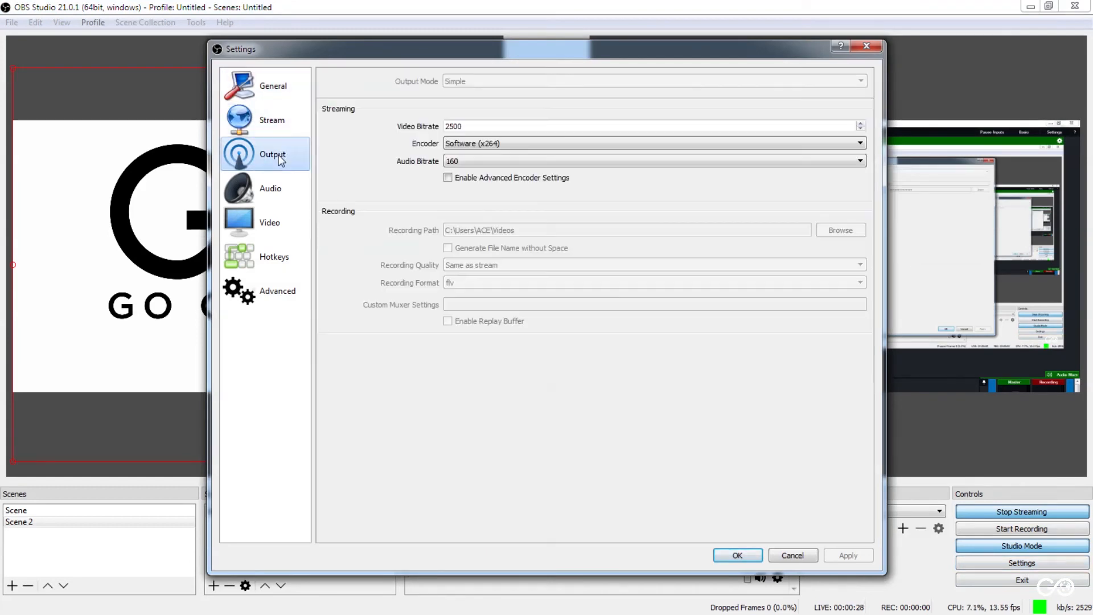
click(289, 121)
click(281, 91)
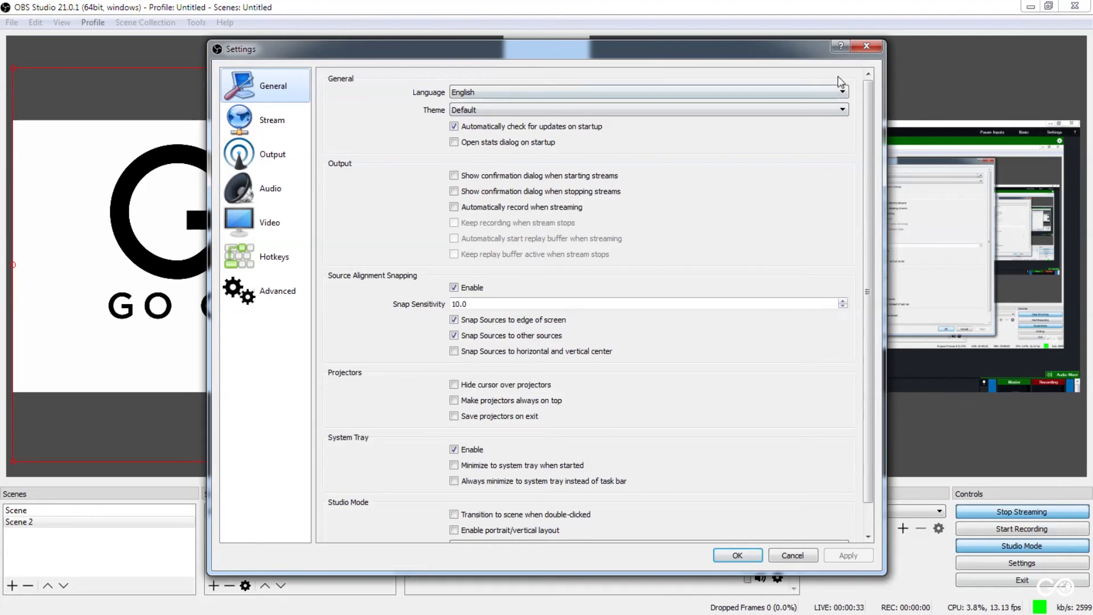
click(866, 50)
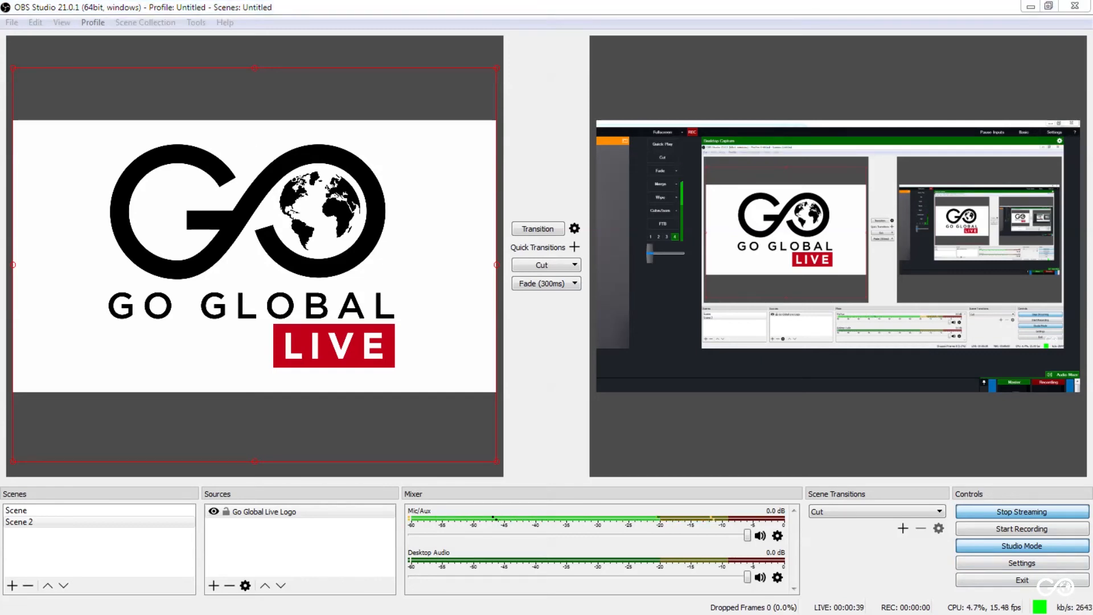
- Bring the Facebook live page back into view and go live with the previewed OBS broadcast
drag(1092, 15, 510, 25)
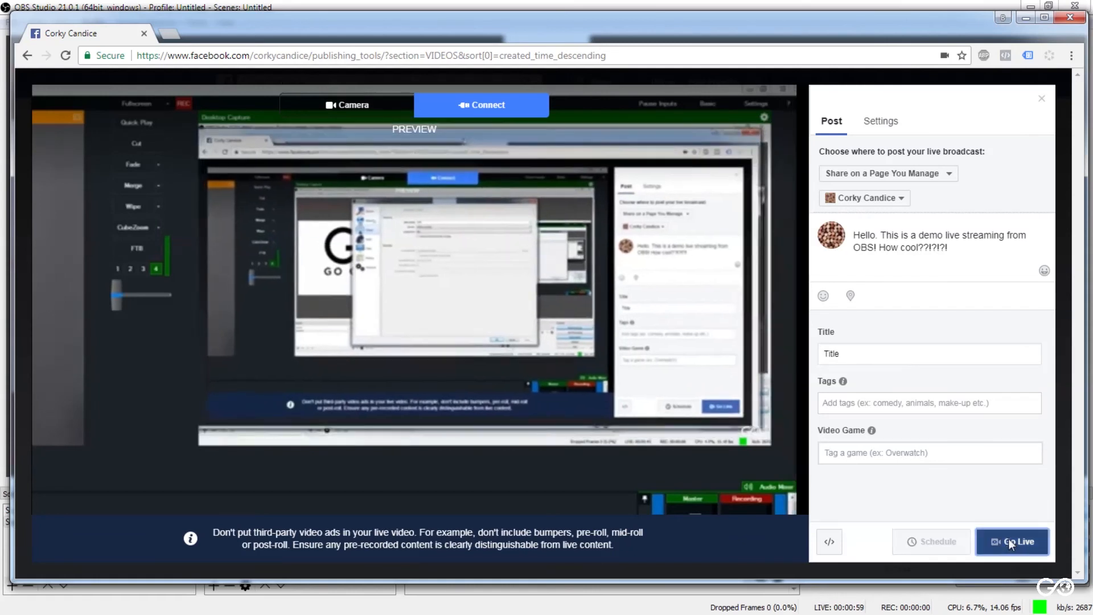
click(1009, 541)
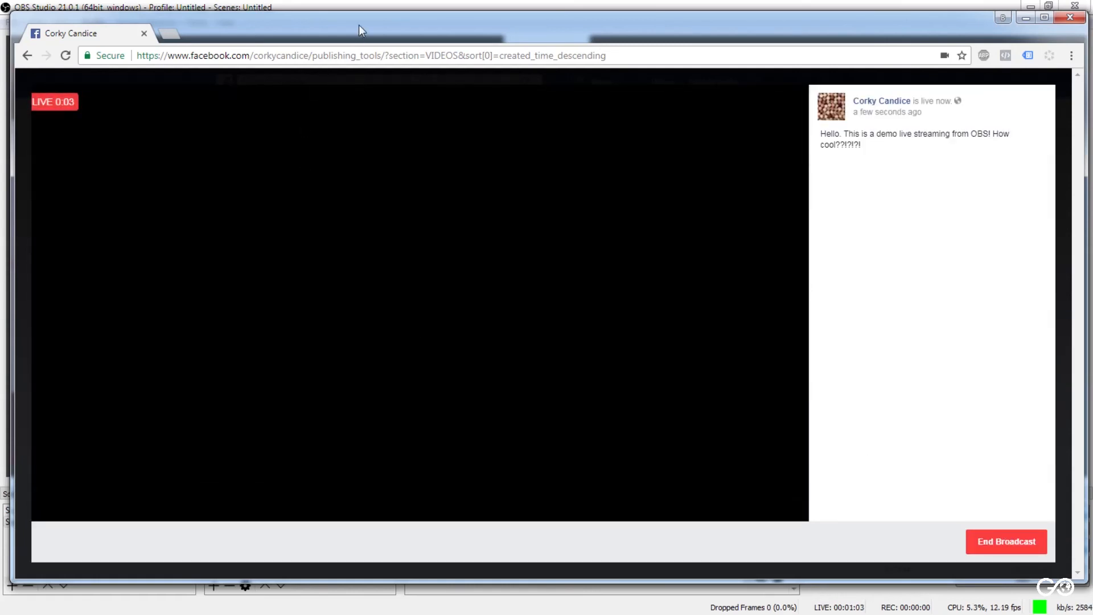
drag(487, 35, 439, 34)
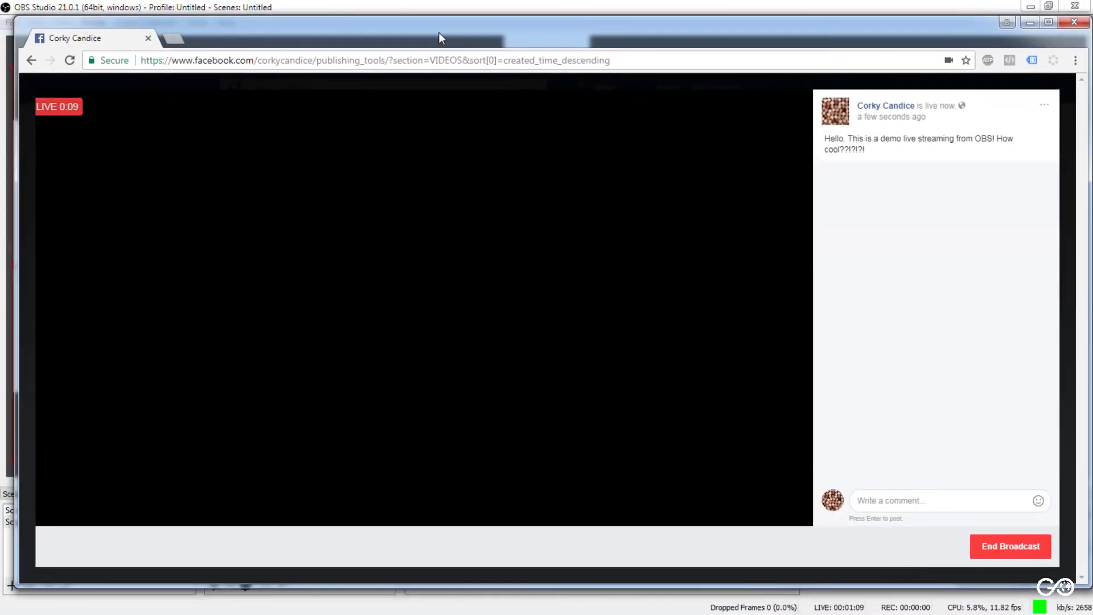
drag(540, 31, 543, 38)
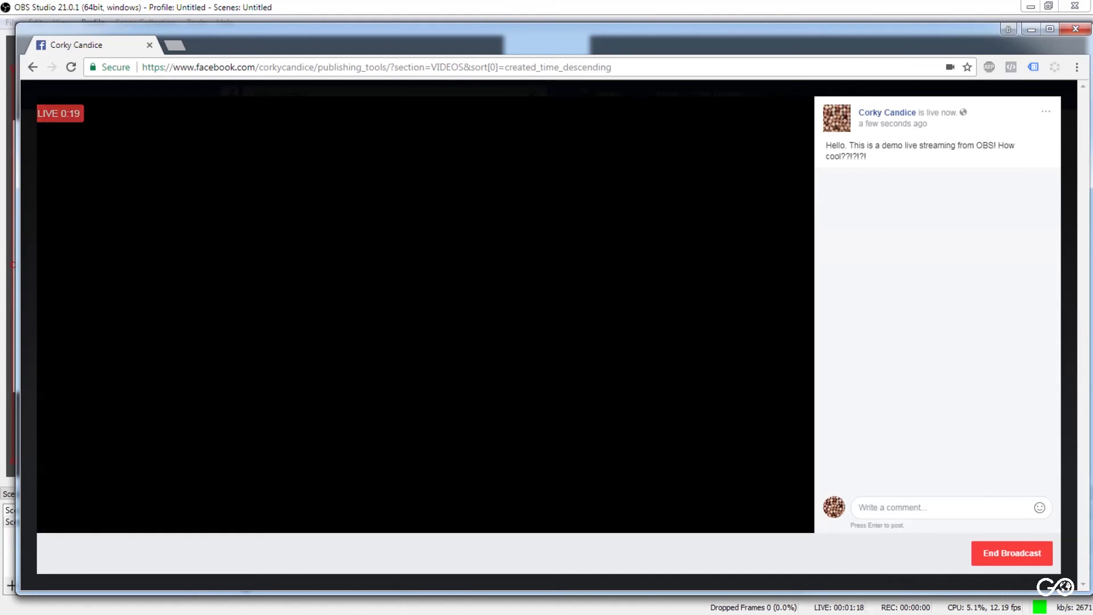
- Check the running stream in OBS Studio, return to the Facebook live page, and post the comment "Hi" on the broadcast
click(167, 6)
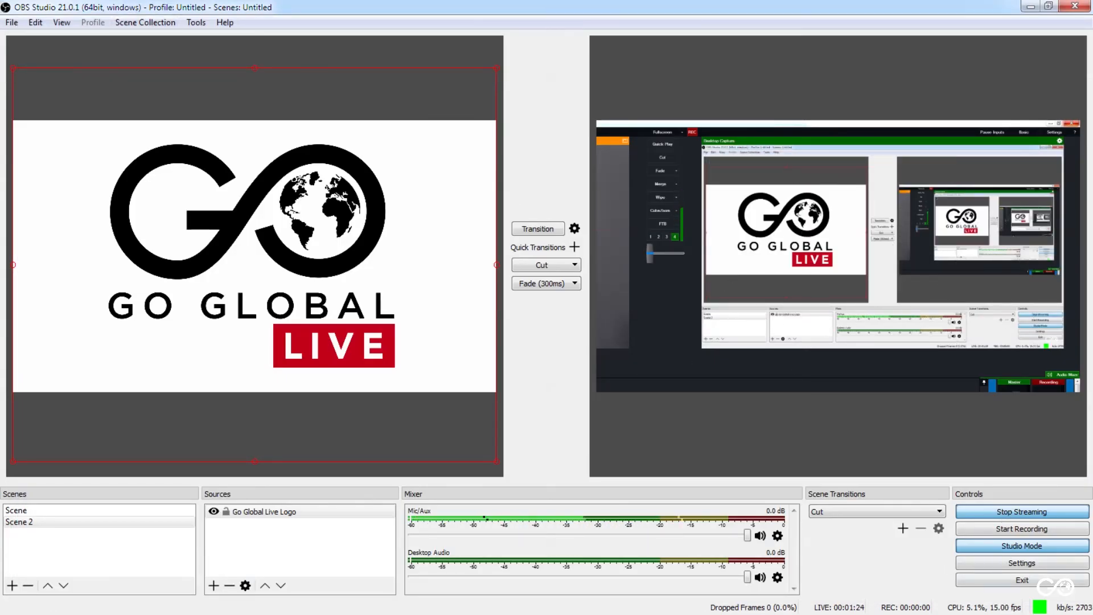
key(alt+Tab)
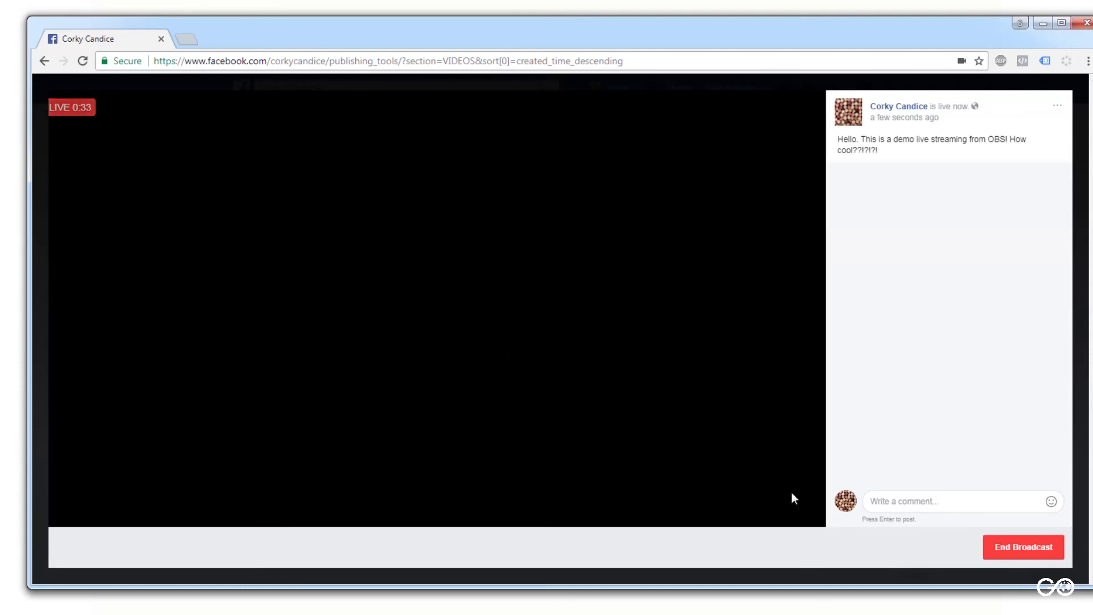
click(905, 501)
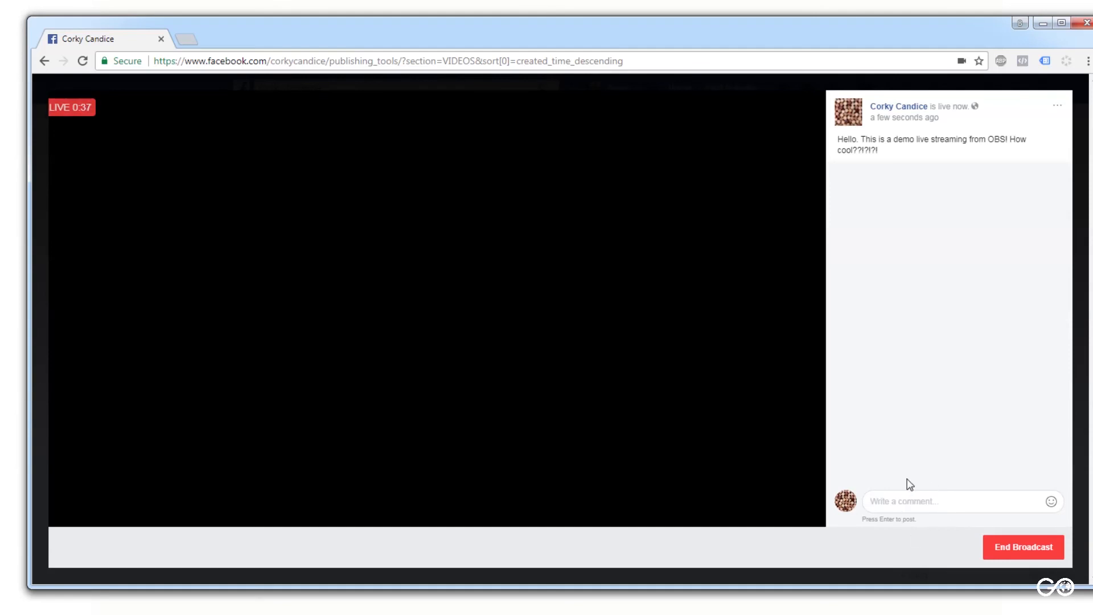
text(Hi)
key(Return)
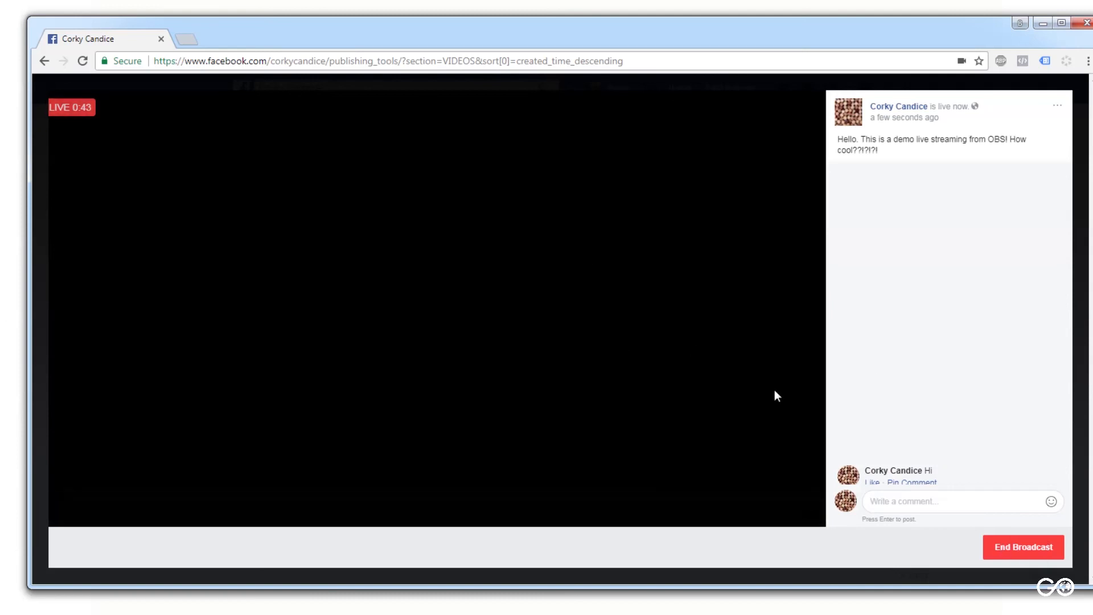
- End the Facebook live broadcast and close the ended-video screen, keeping the video
click(1021, 551)
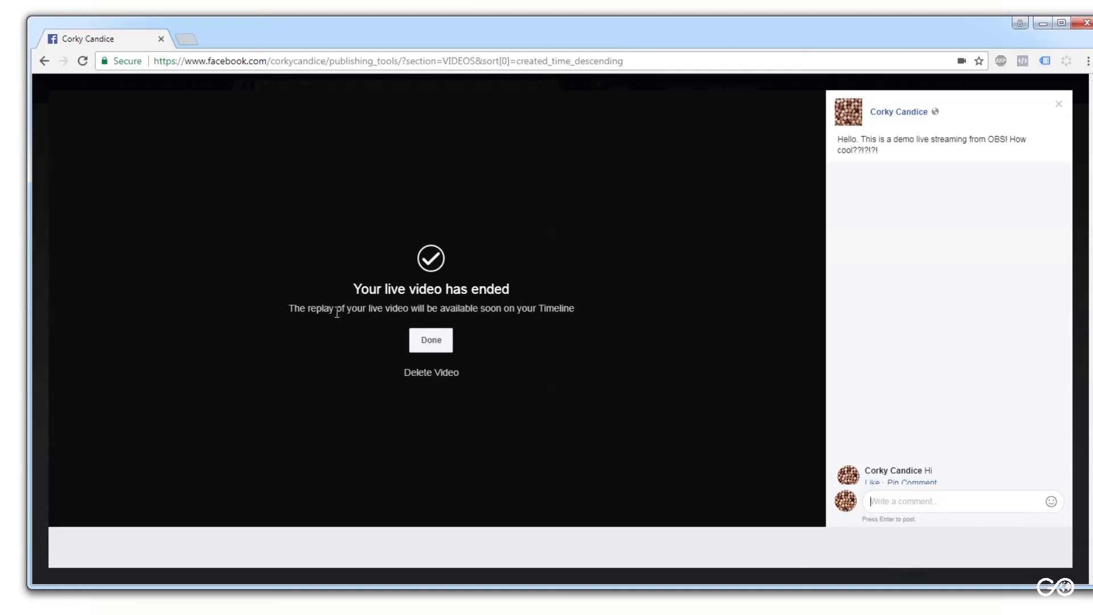
drag(337, 312, 449, 317)
drag(570, 303, 438, 308)
click(439, 307)
click(438, 344)
click(443, 344)
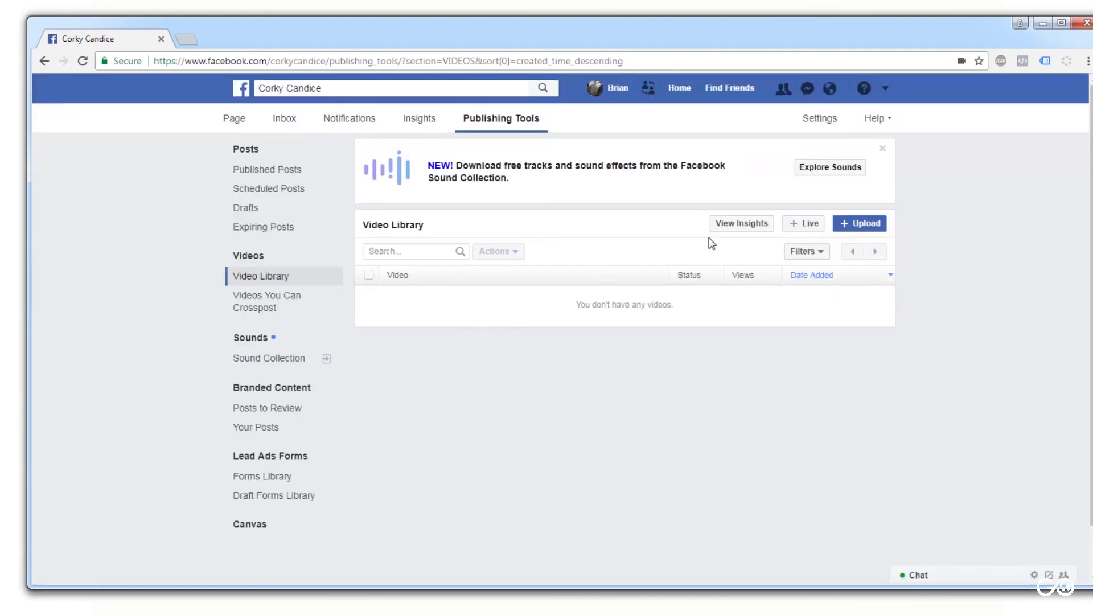
- Open the Facebook page's home view and examine the live video's replay post, including its playback and comments
click(238, 121)
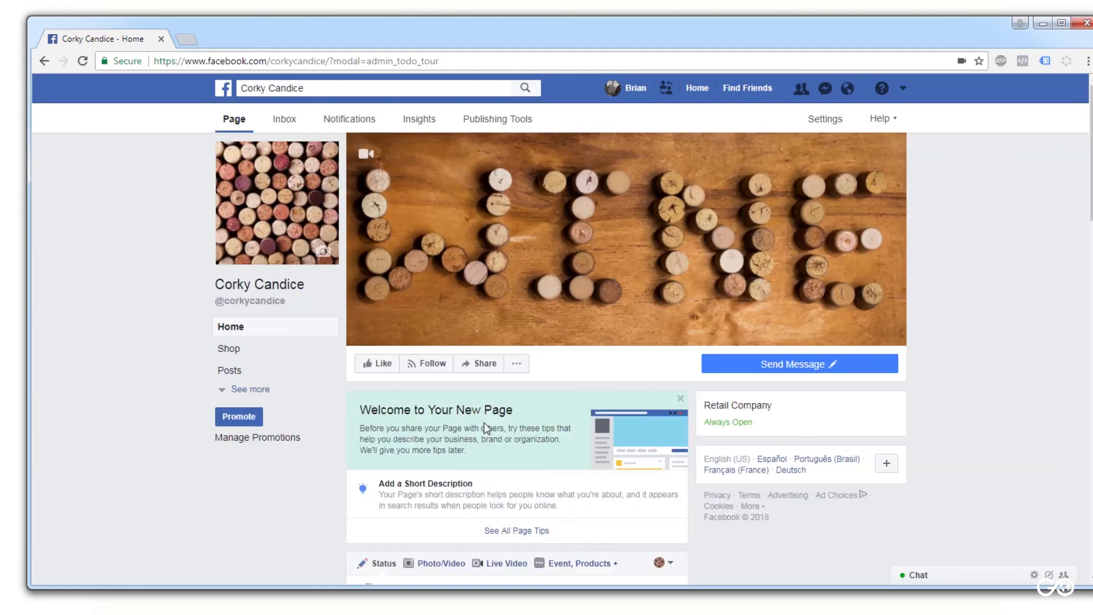
scroll(486, 422, down, 4)
scroll(486, 428, down, 4)
scroll(486, 428, up, 2)
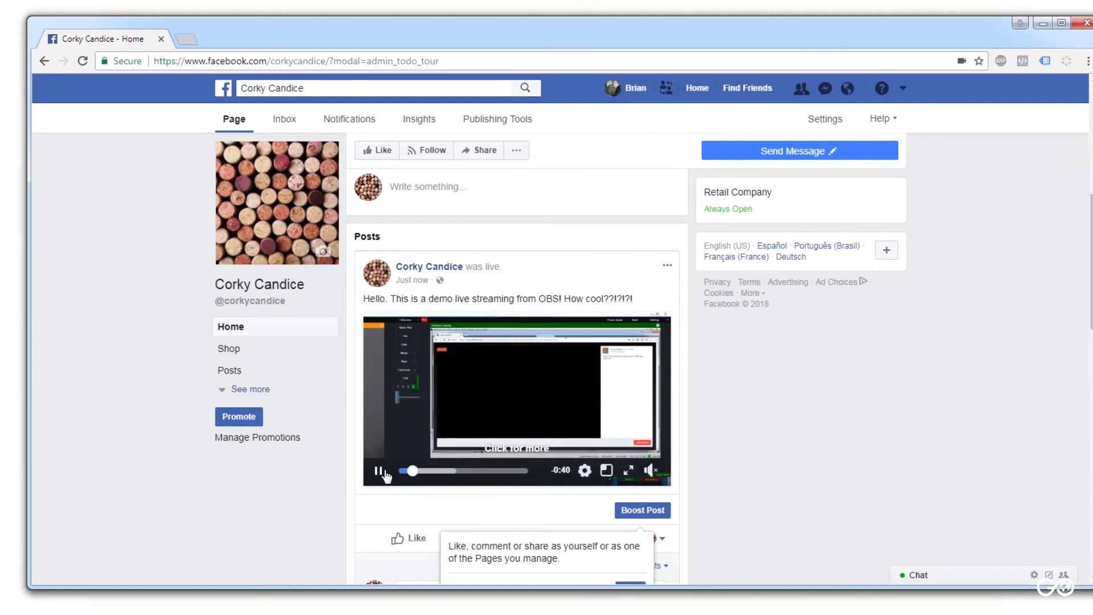
click(380, 473)
click(380, 473)
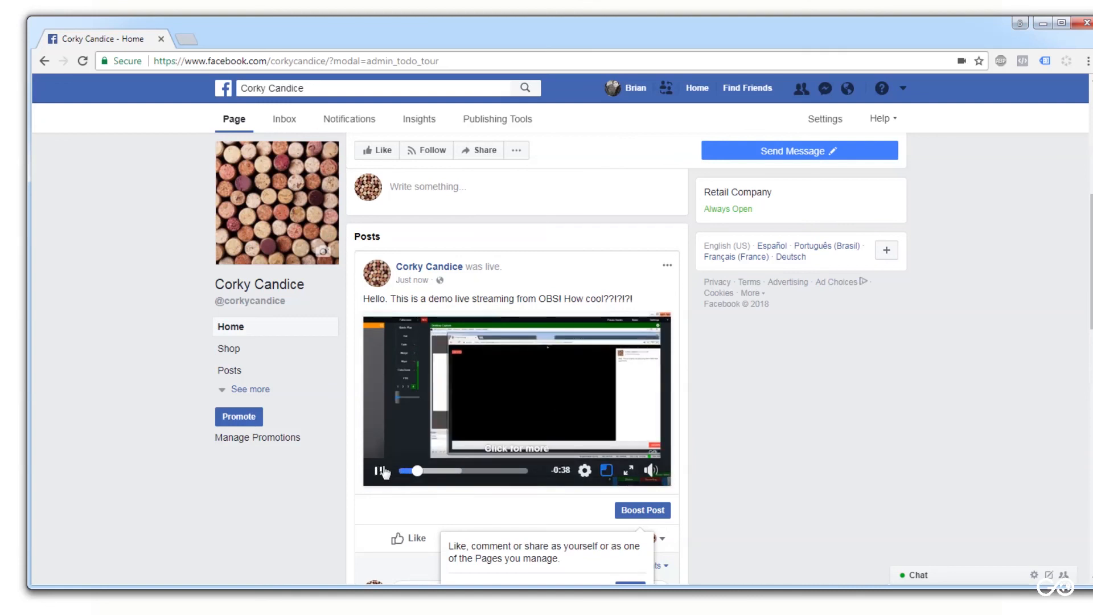
scroll(438, 465, down, 2)
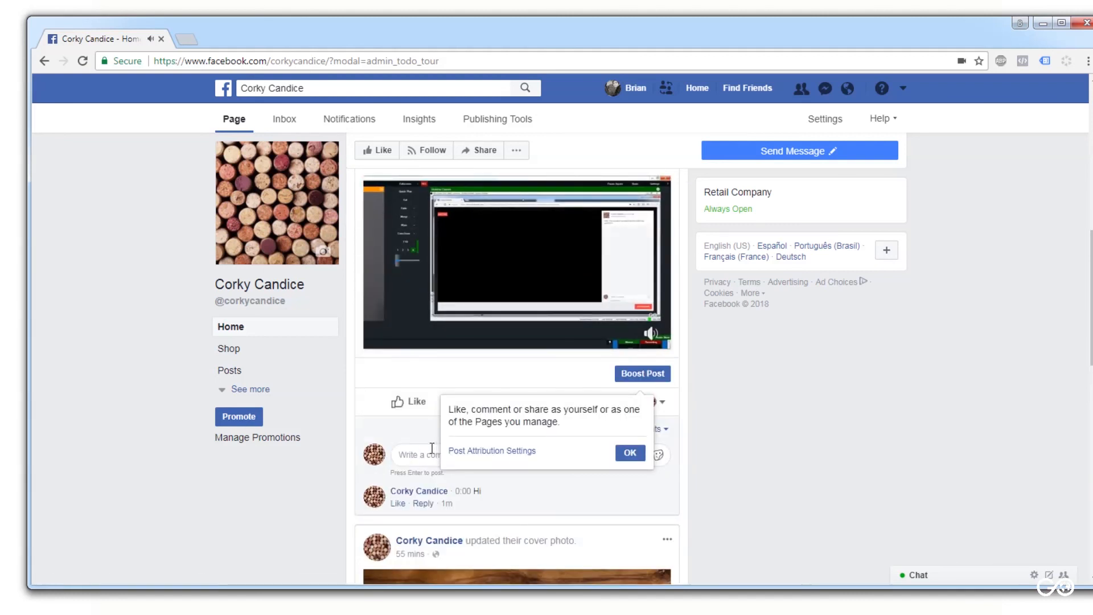
scroll(431, 426, up, 2)
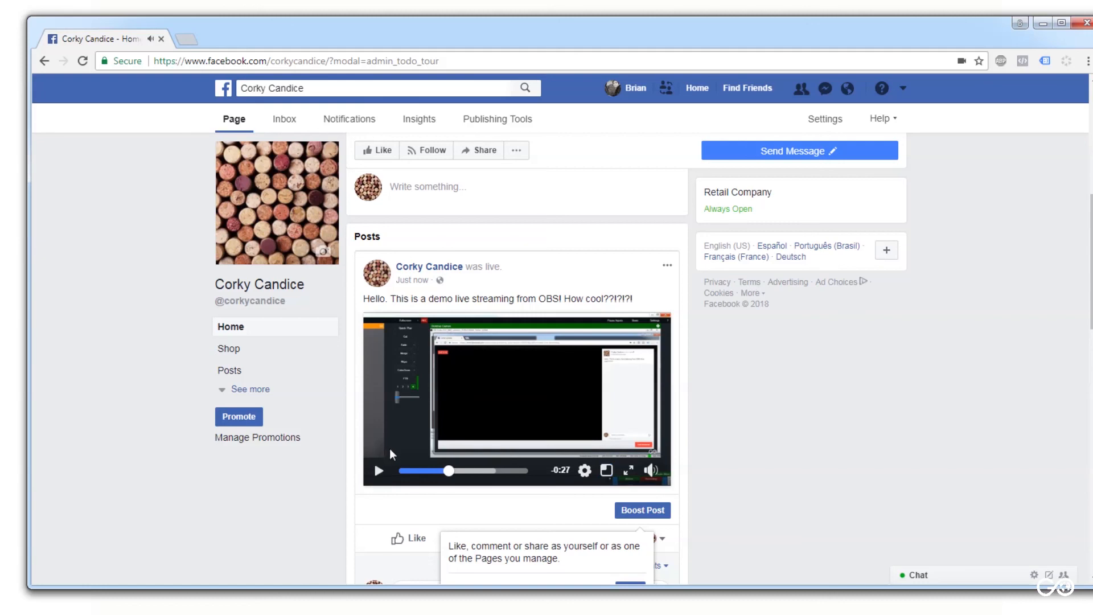
scroll(390, 458, down, 7)
scroll(393, 462, up, 10)
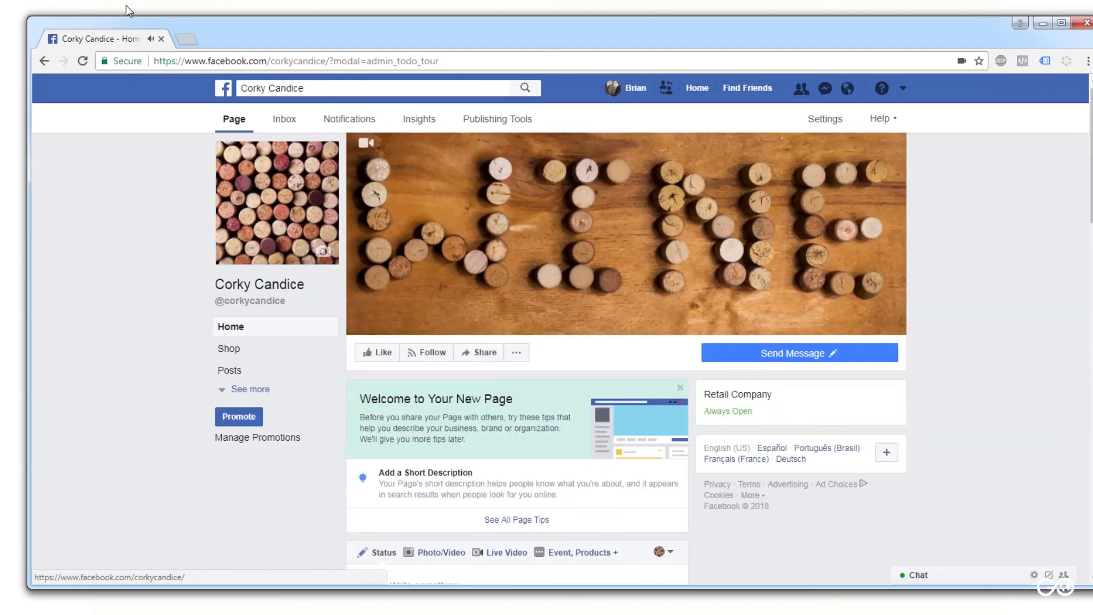